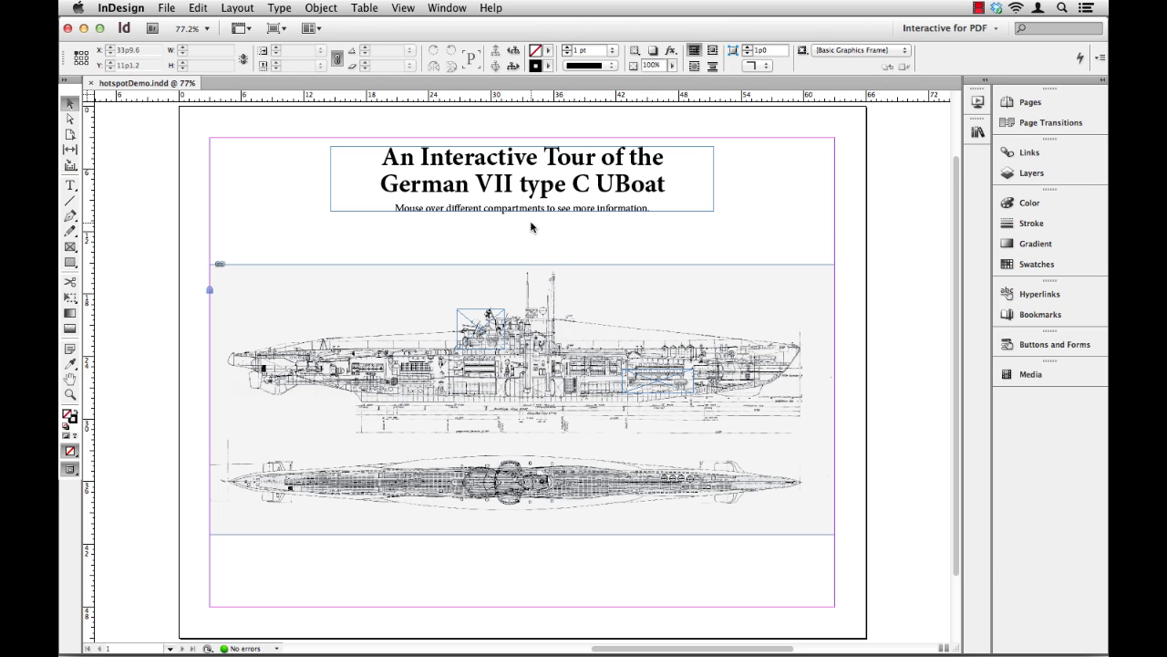
Step: Zoom in on the conning tower hotspot frame, then pan right and select the torpedo-room frame
left_click_drag(416, 279, 536, 371)
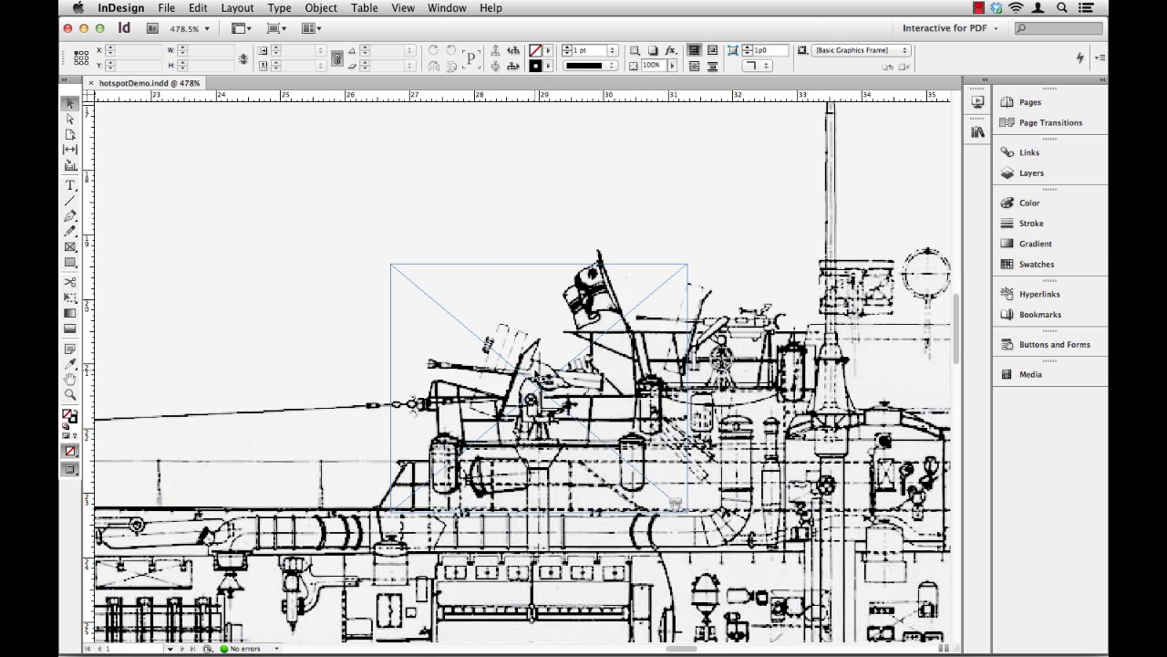
left_click(613, 381)
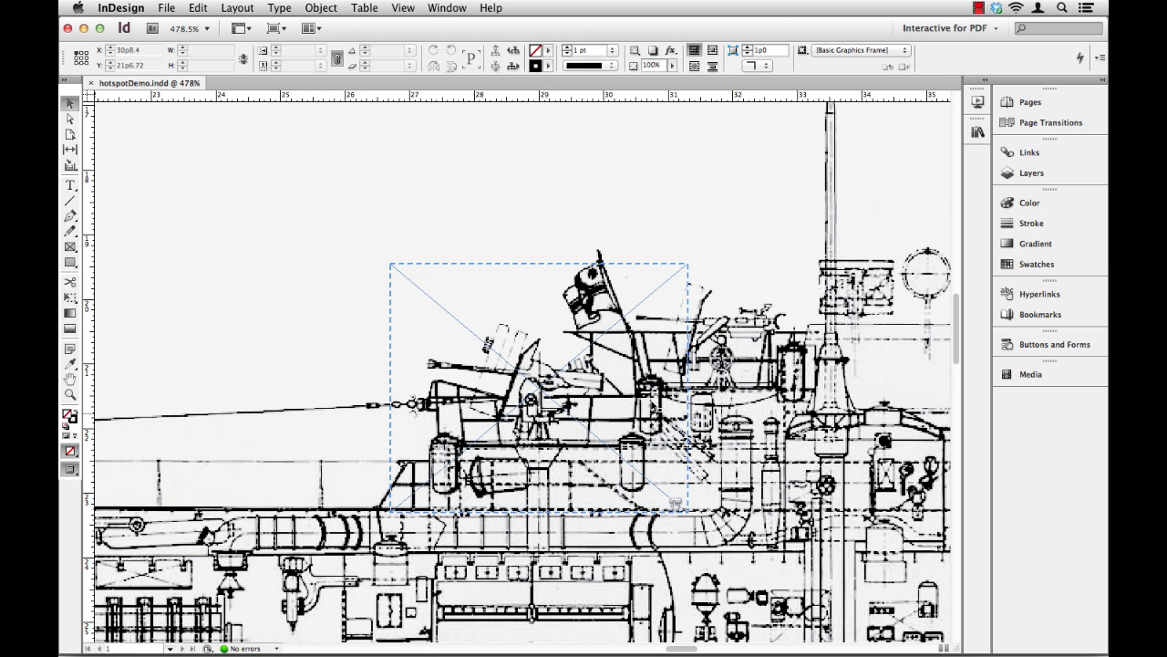
scroll(653, 407, "right", 10)
scroll(653, 408, "down", 5)
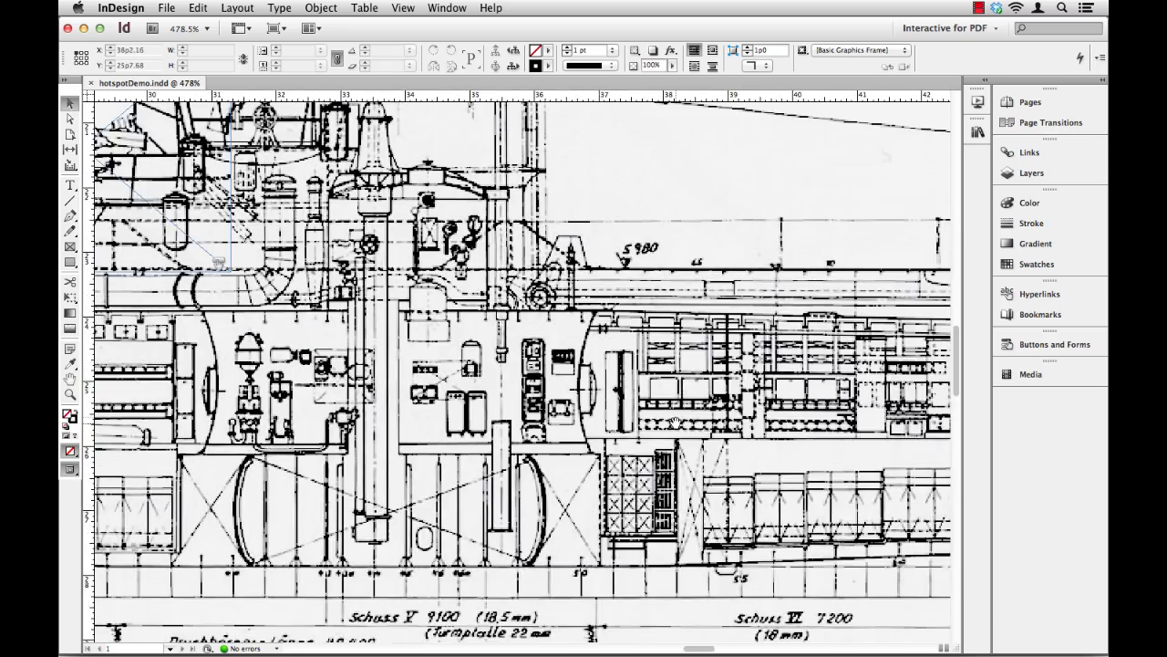
scroll(674, 423, "right", 10)
scroll(674, 422, "down", 2)
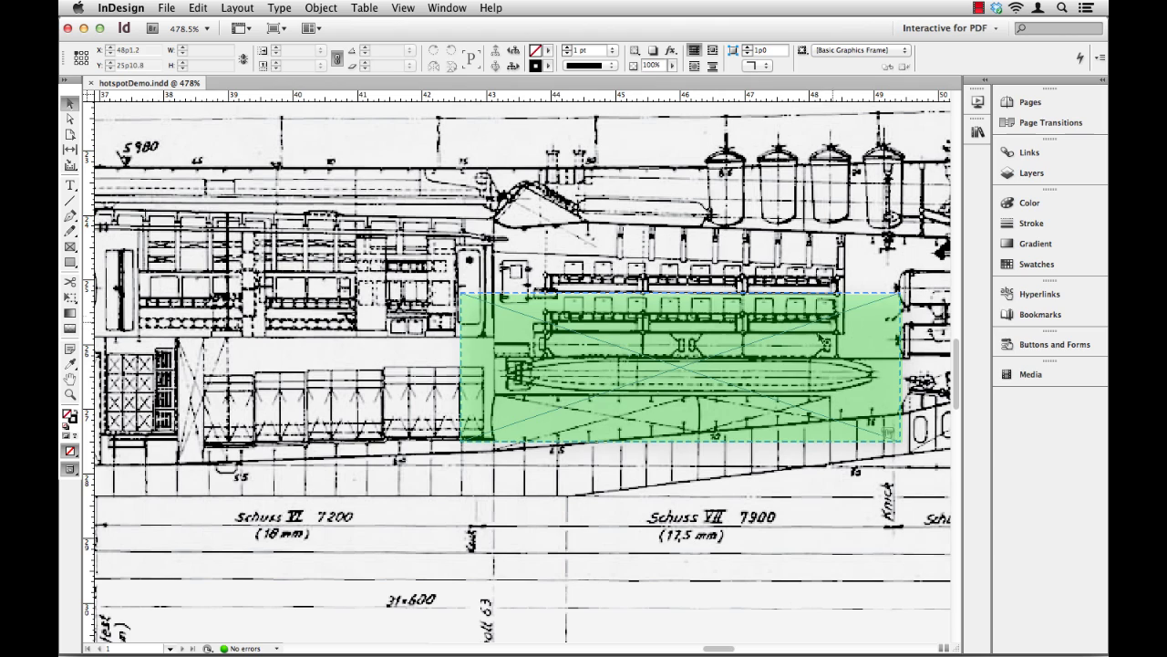
left_click(860, 318)
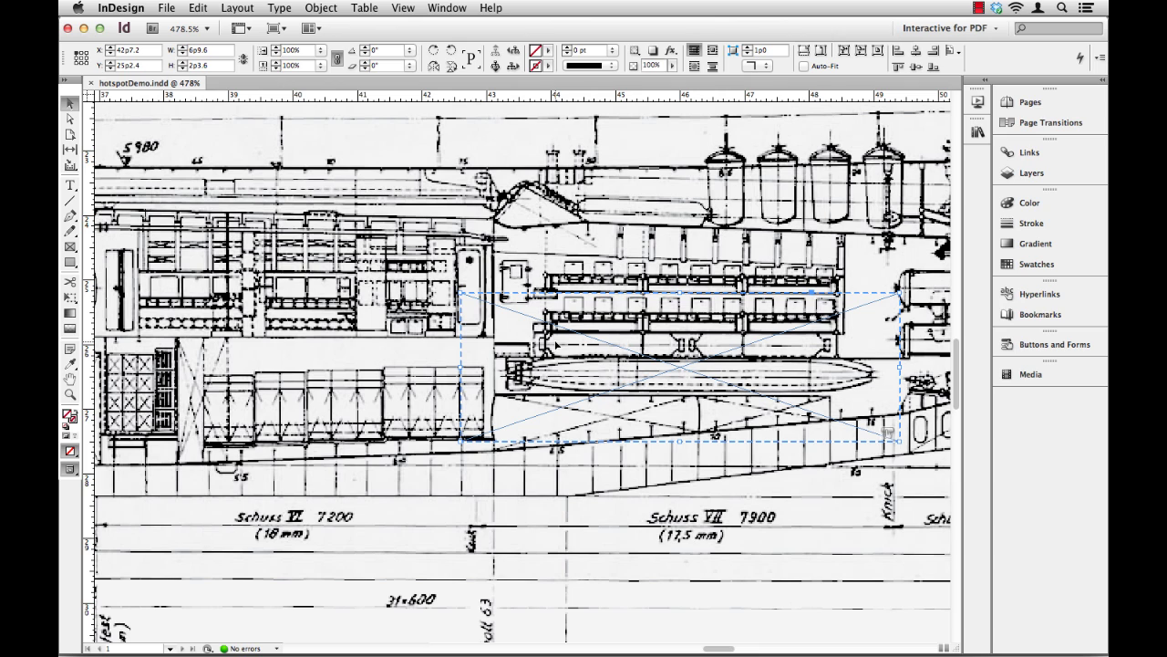
Step: Scroll the blueprint left until the U-boat's engine compartment is visible
scroll(409, 382, "left", 5)
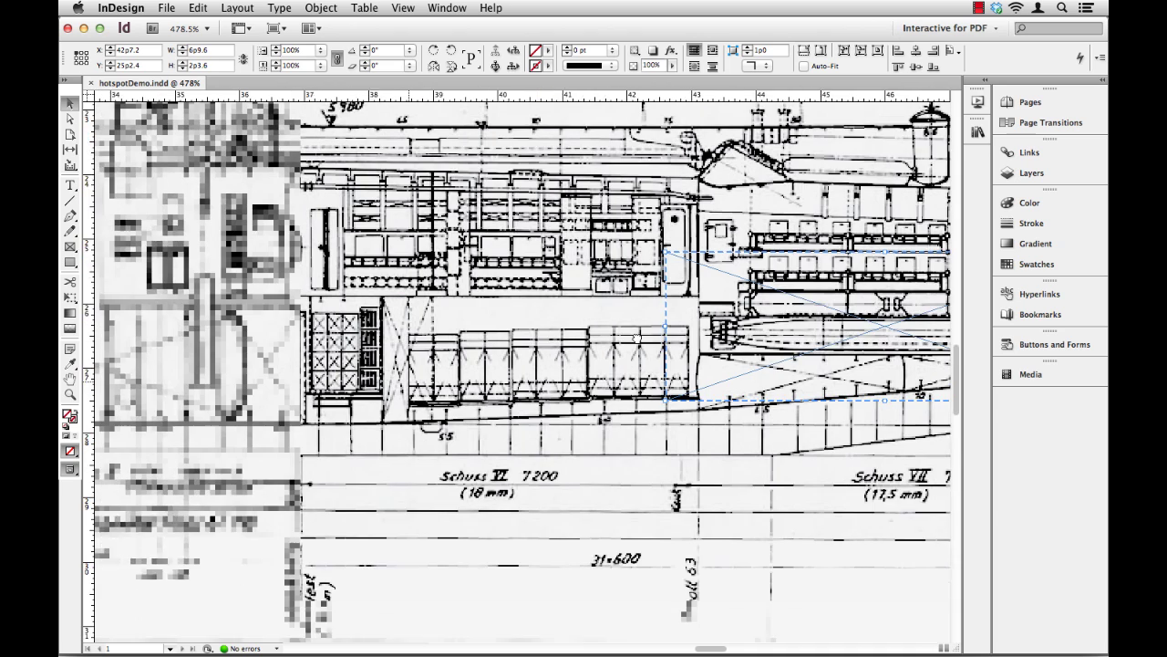
scroll(427, 362, "left", 12)
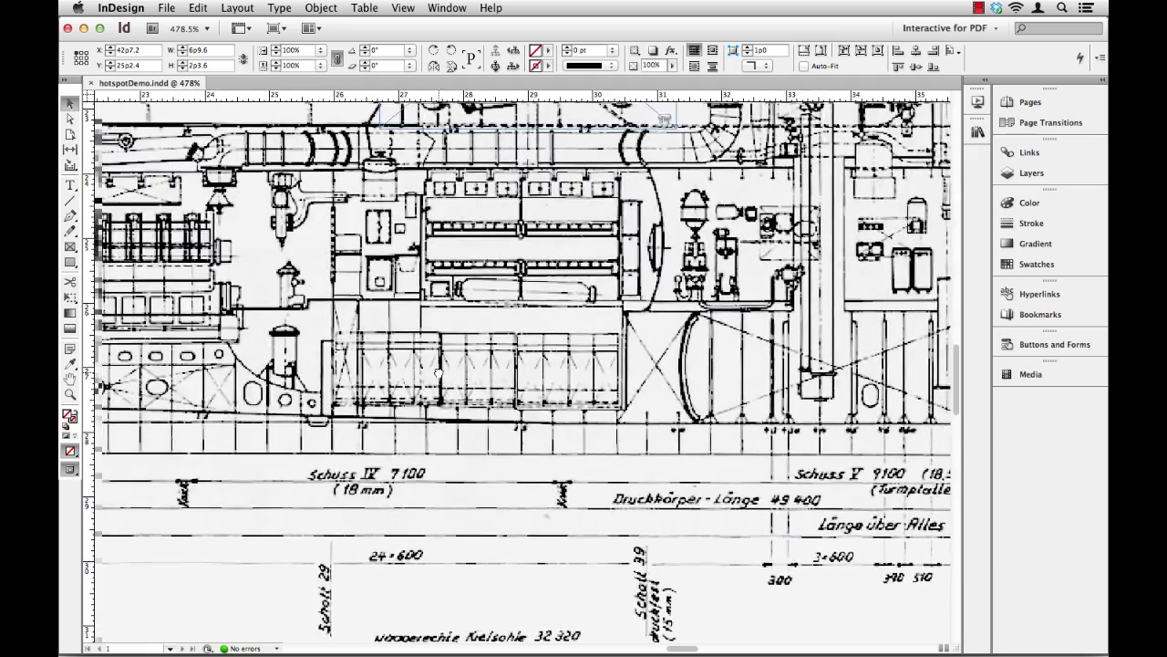
scroll(471, 377, "left", 3)
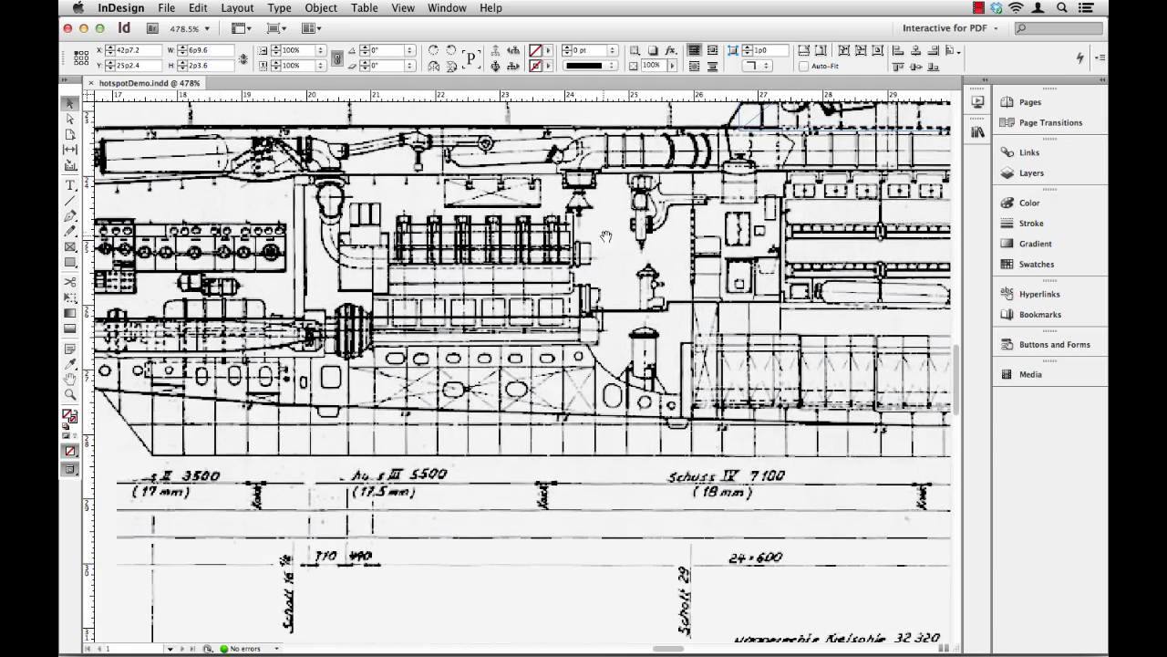
scroll(492, 273, "left", 3)
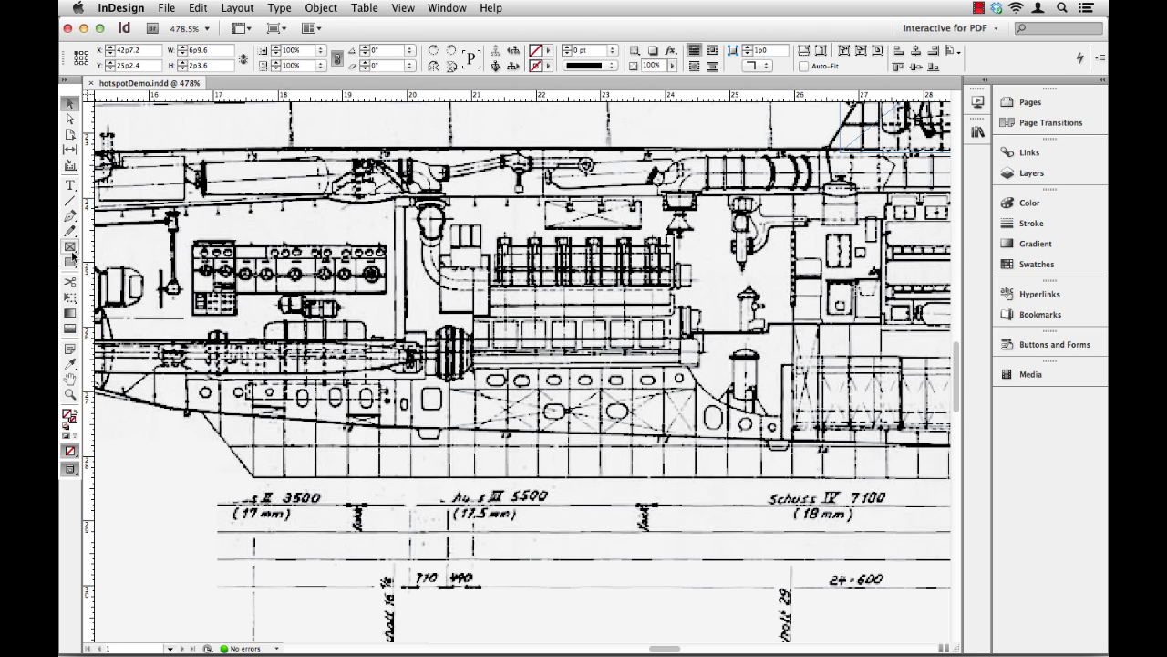
Step: Draw an empty 5p0.24 by 3p10.2 rectangle frame over the engine room
left_click(72, 253)
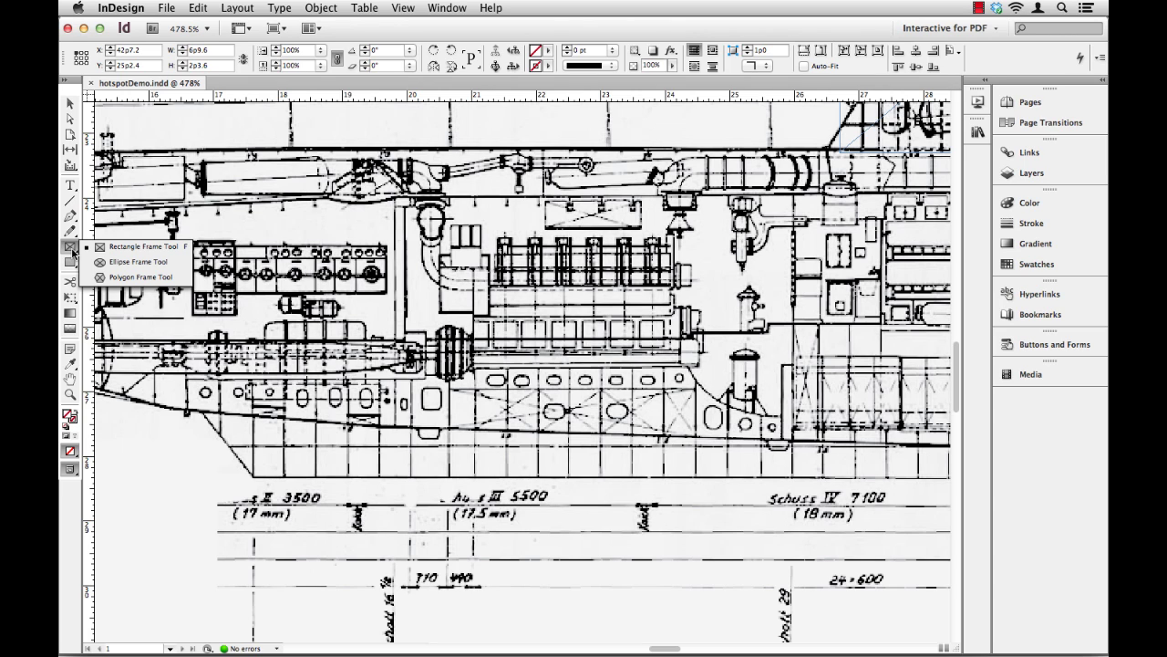
left_click(94, 248)
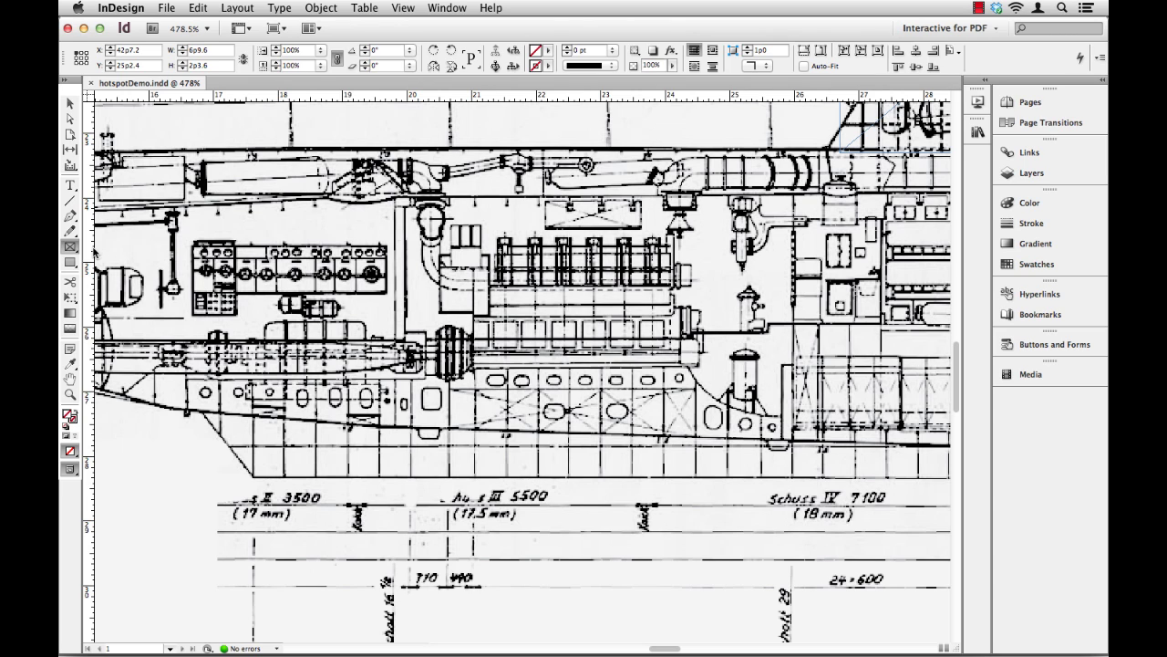
left_click_drag(395, 192, 720, 438)
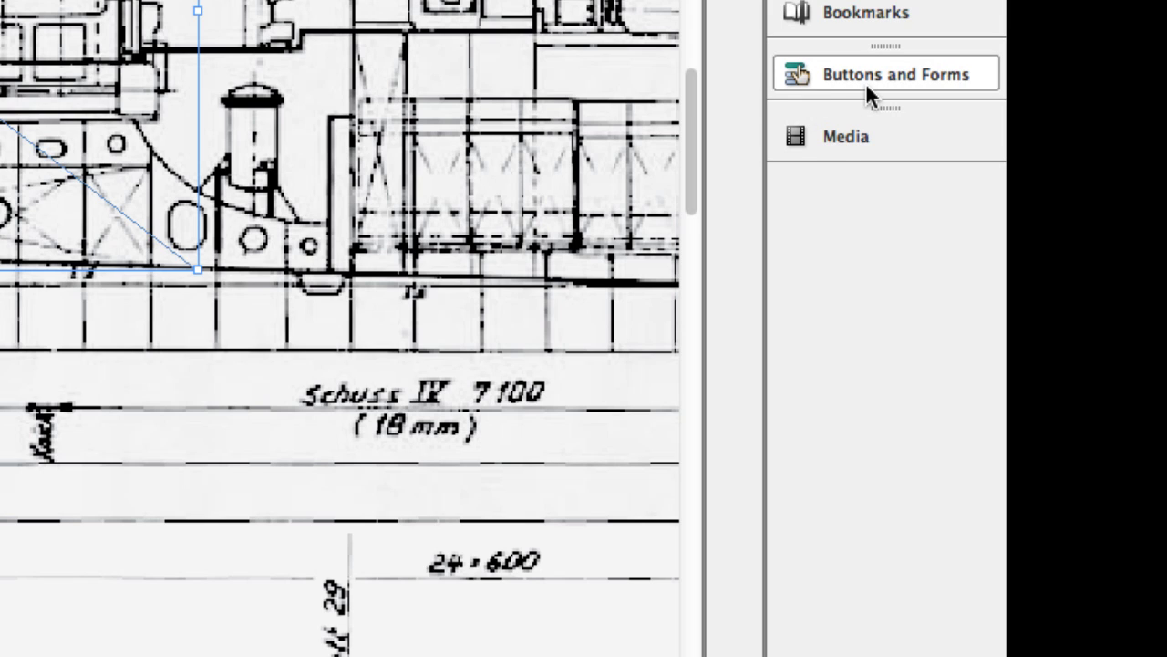
Step: Convert the engine-room frame to type Button and name it engineBtn
left_click(882, 73)
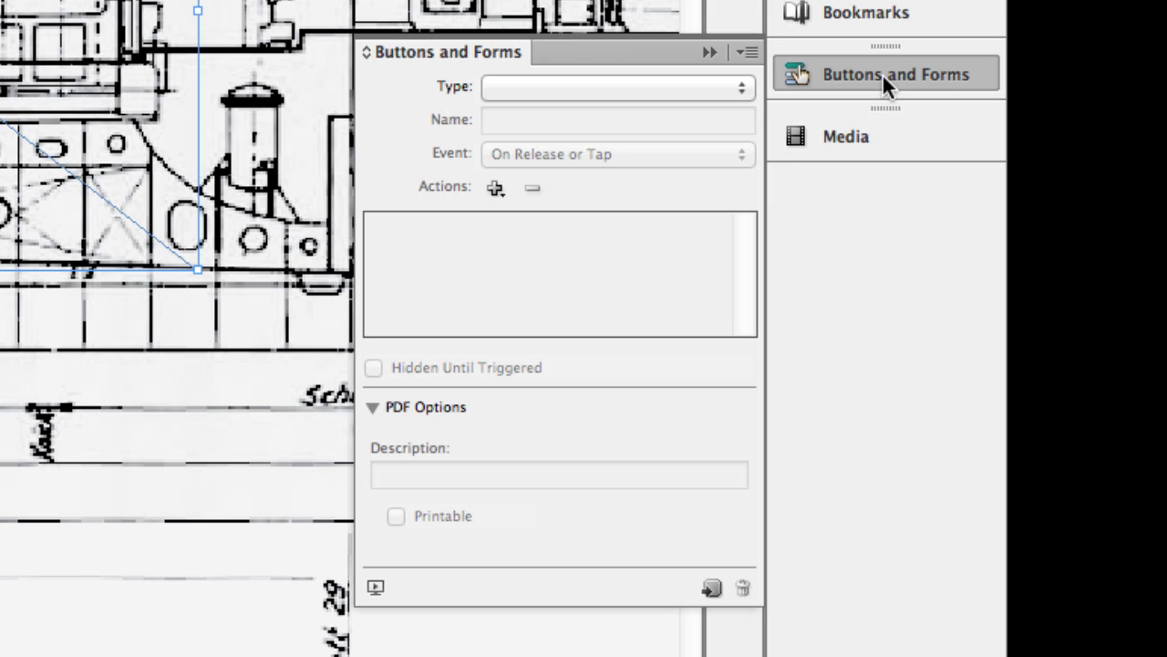
left_click(485, 84)
left_click(526, 85)
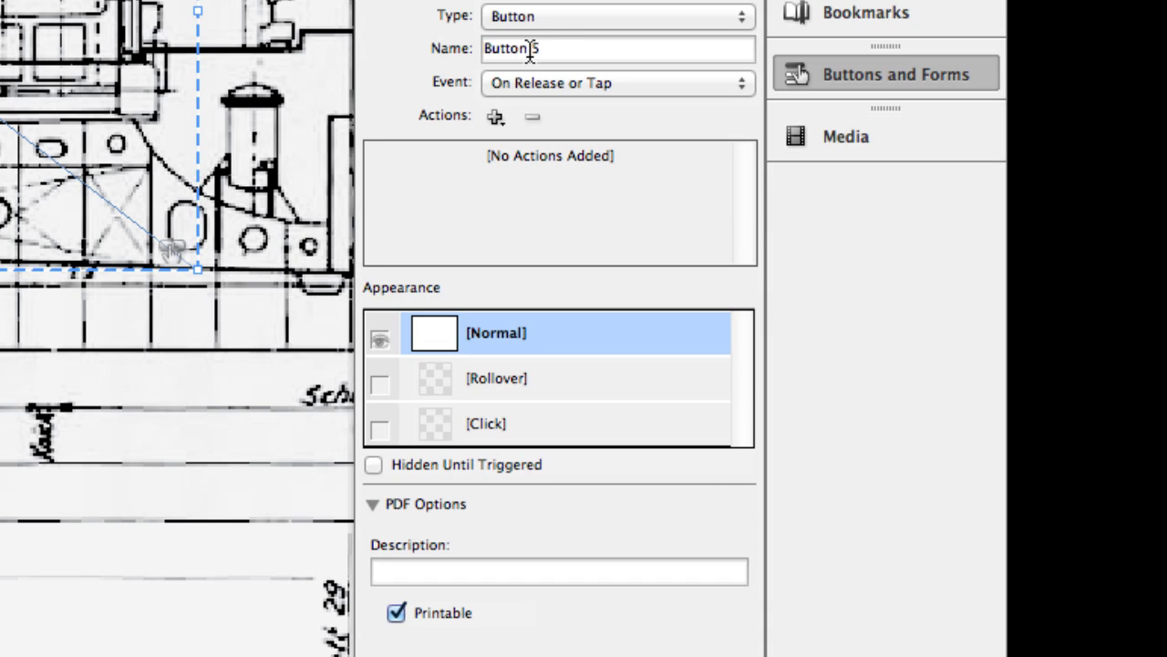
left_click_drag(555, 50, 442, 55)
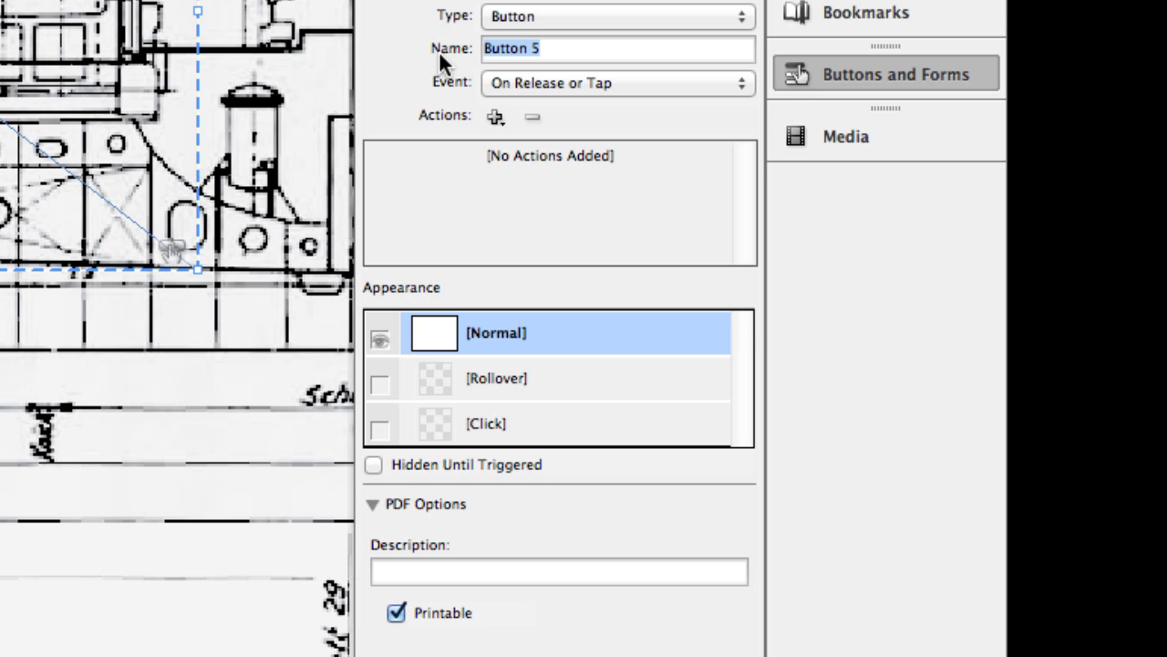
type("enging")
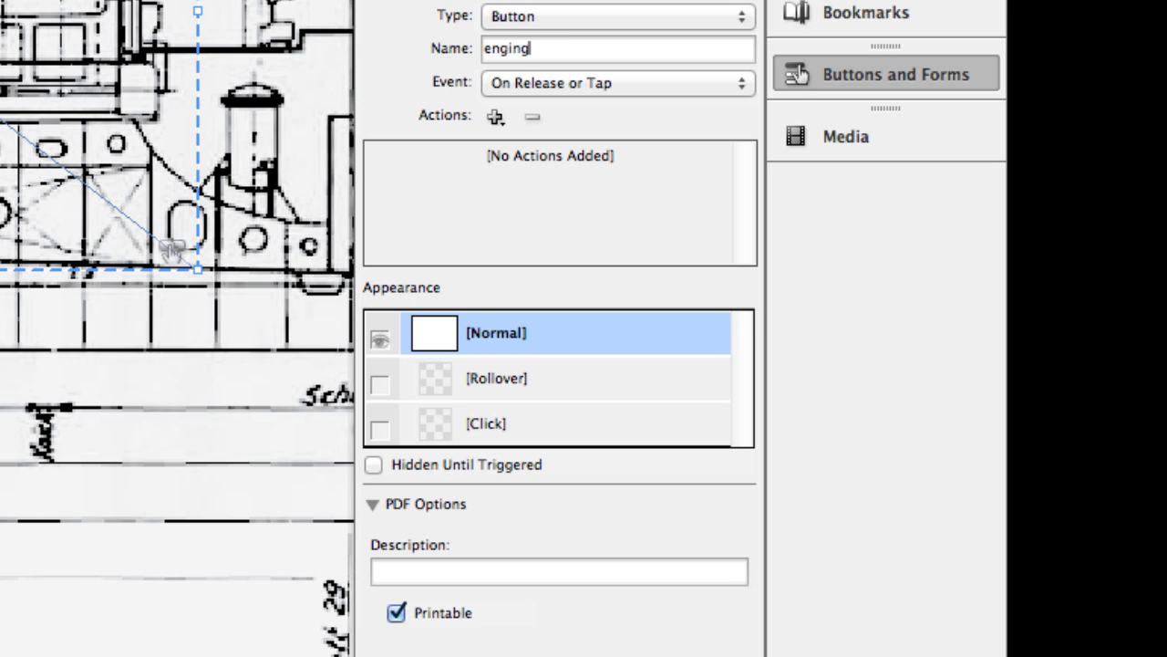
key("BackSpace")
type("eBtn")
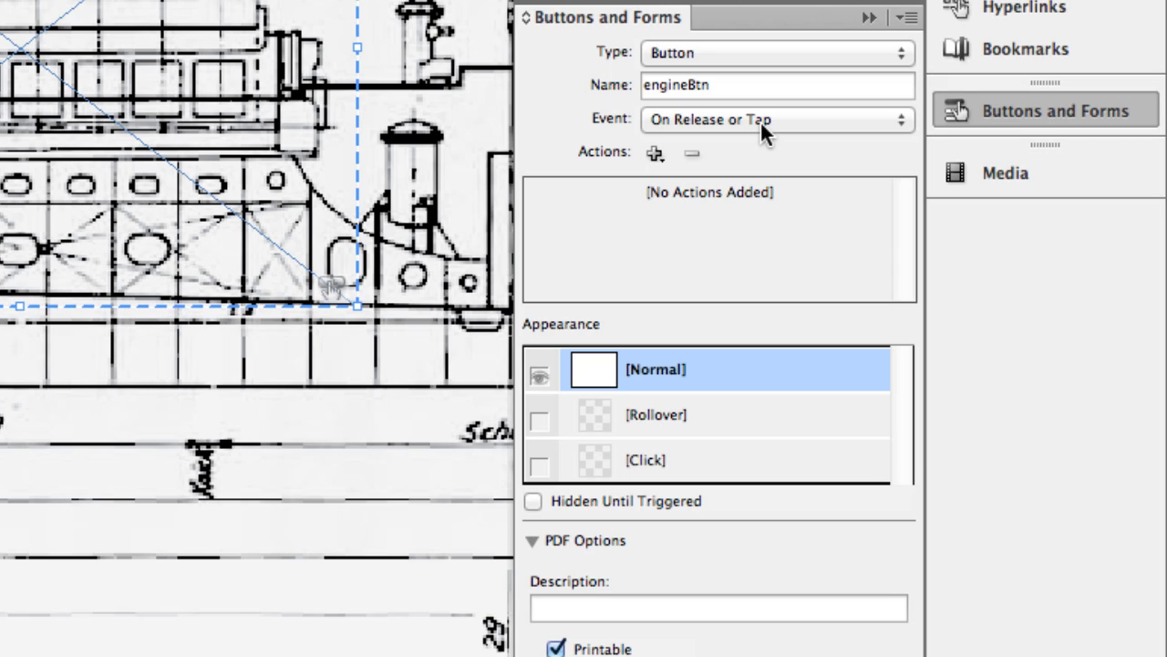
Step: Change the engineBtn Event from On Release or Tap to On Roll Over
left_click(762, 130)
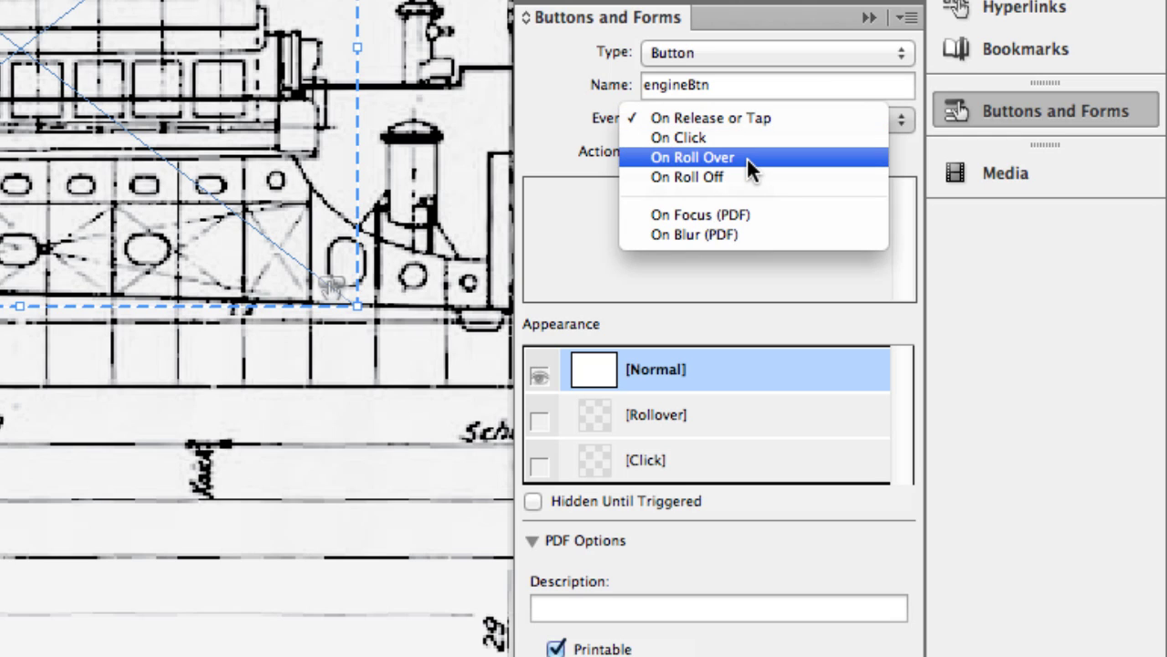
left_click(747, 159)
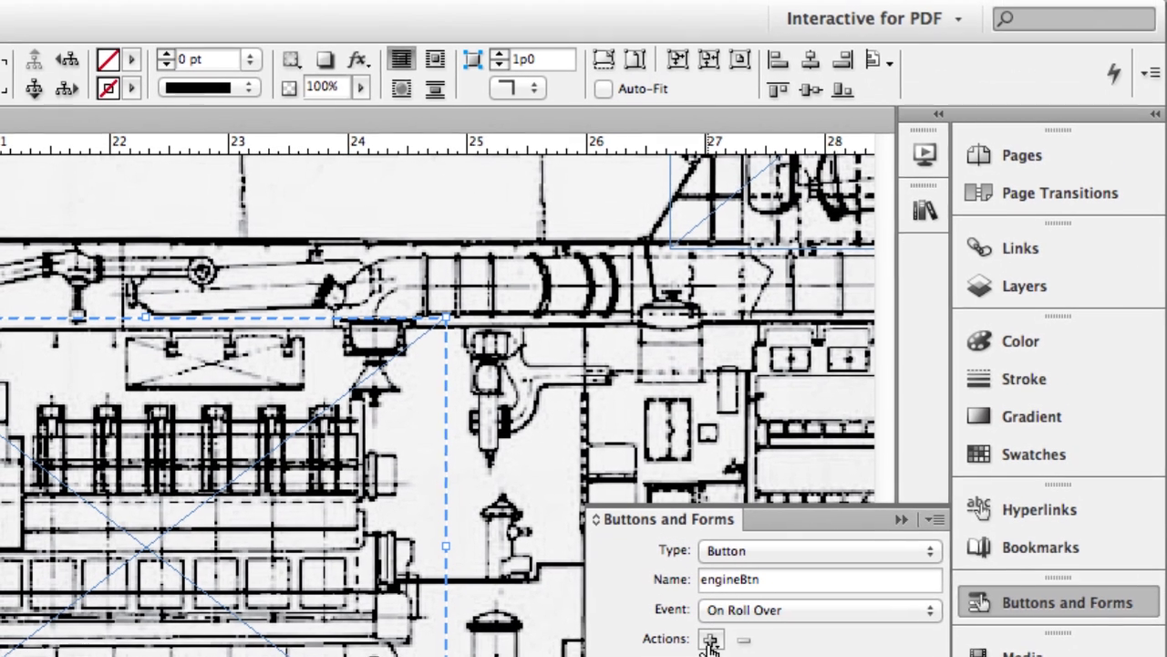
Step: Add a Show/Hide Buttons and Forms action that shows info3 on roll over
left_click(711, 640)
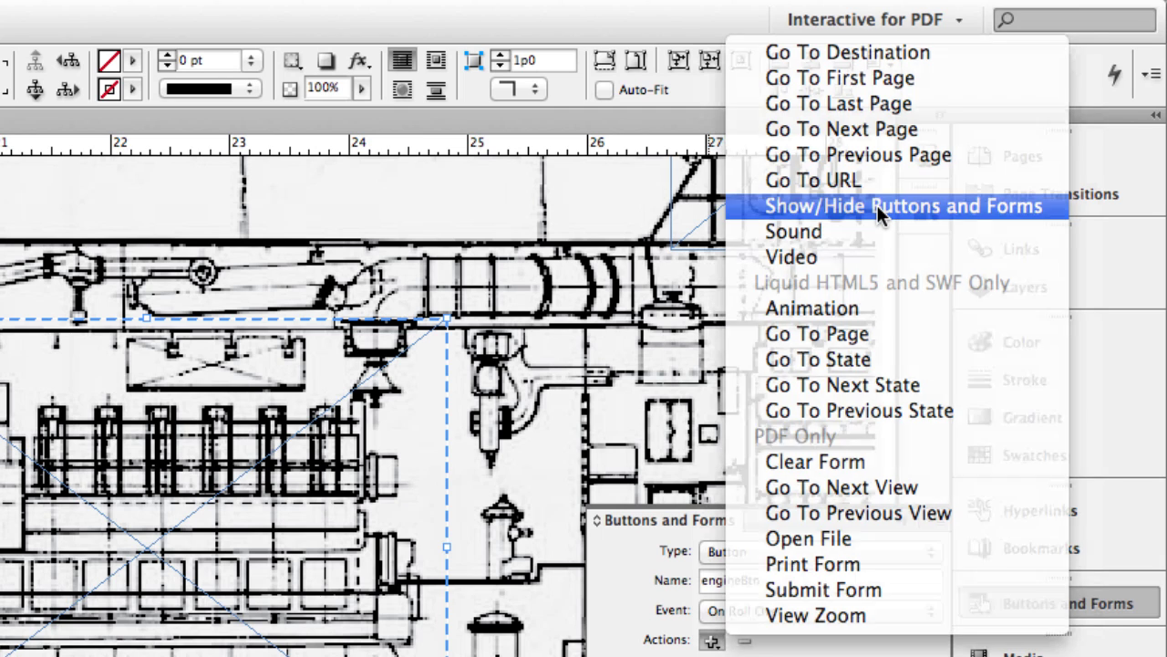
left_click(879, 208)
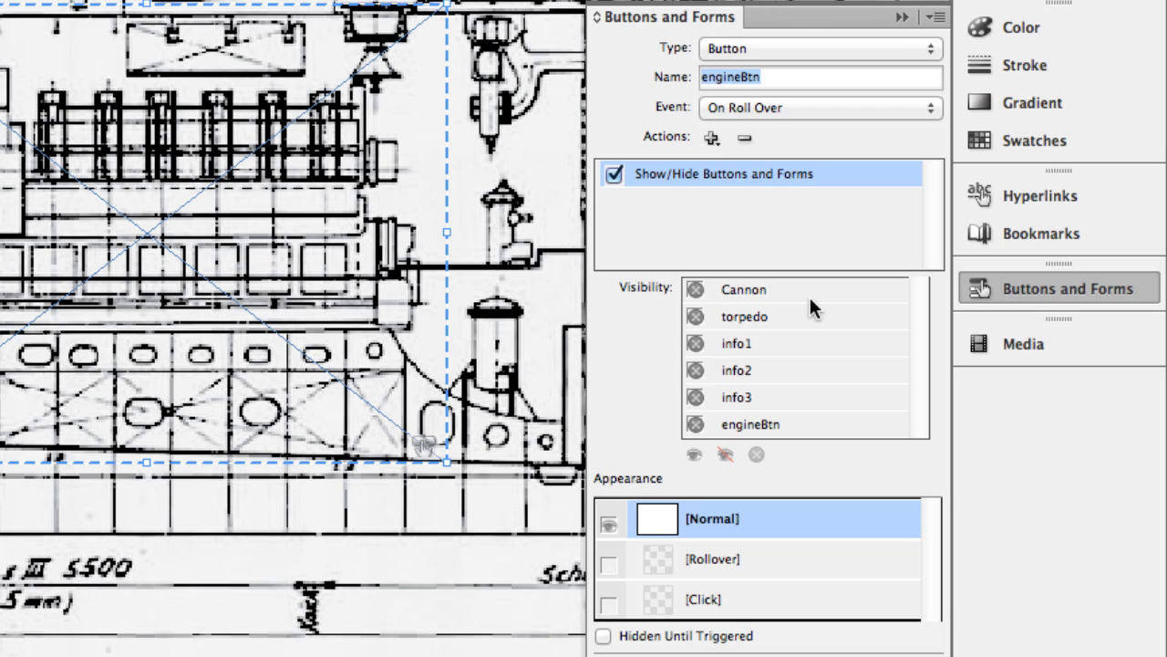
left_click(697, 399)
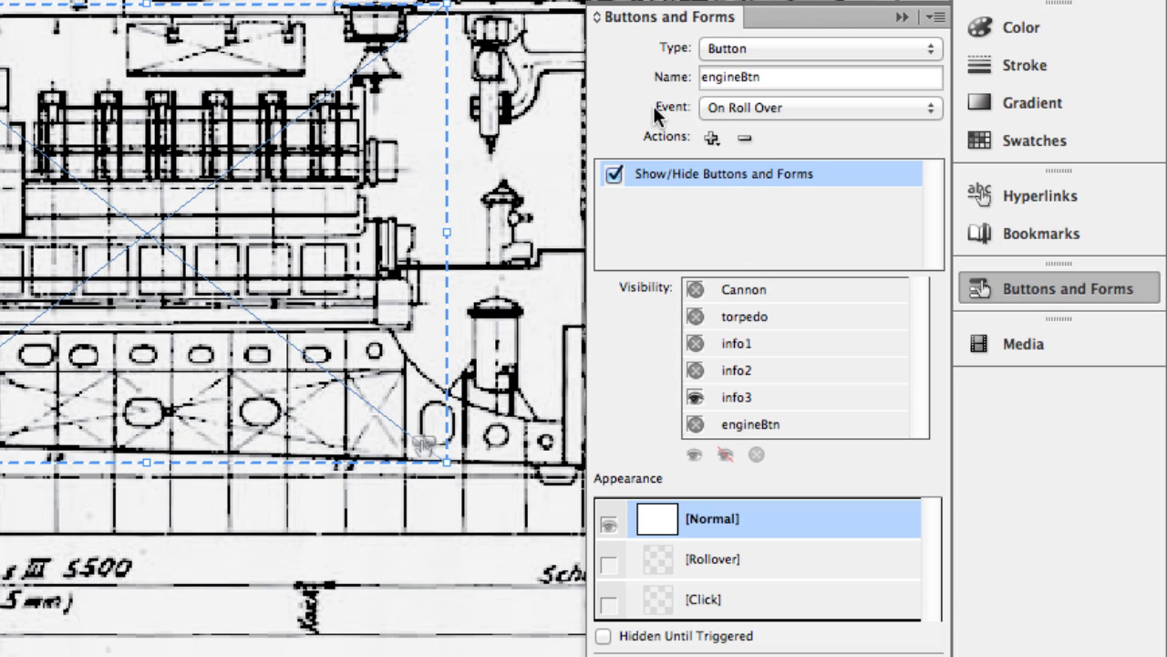
Step: Switch the event to On Roll Off and add a Show/Hide Buttons and Forms action for info3
left_click(736, 105)
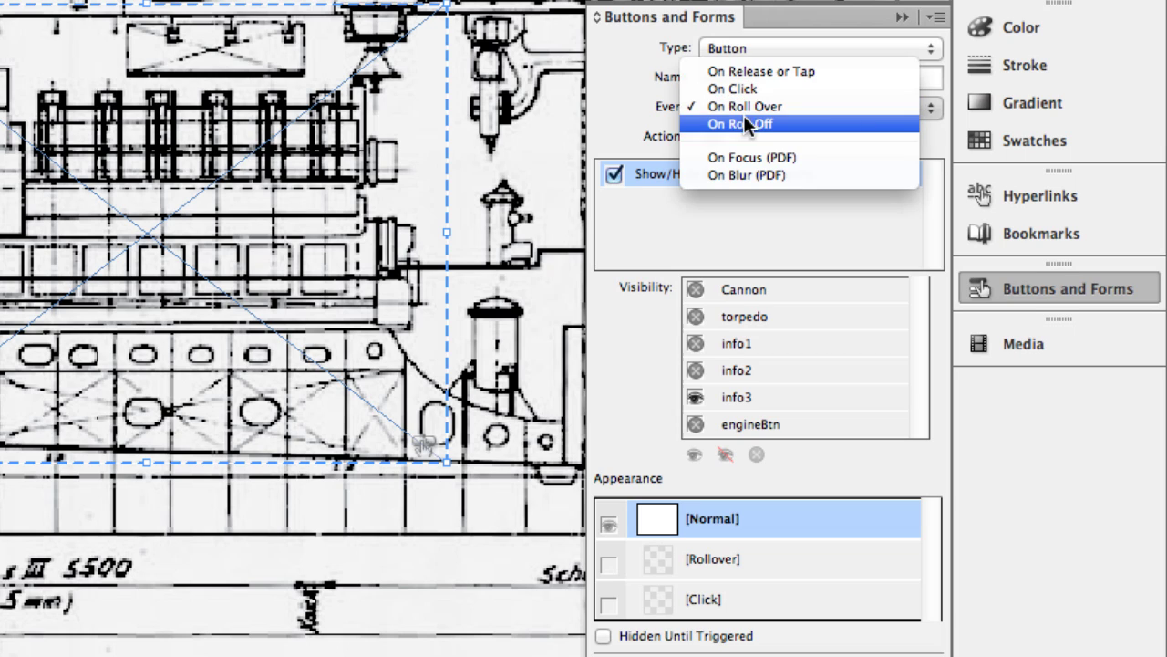
left_click(780, 124)
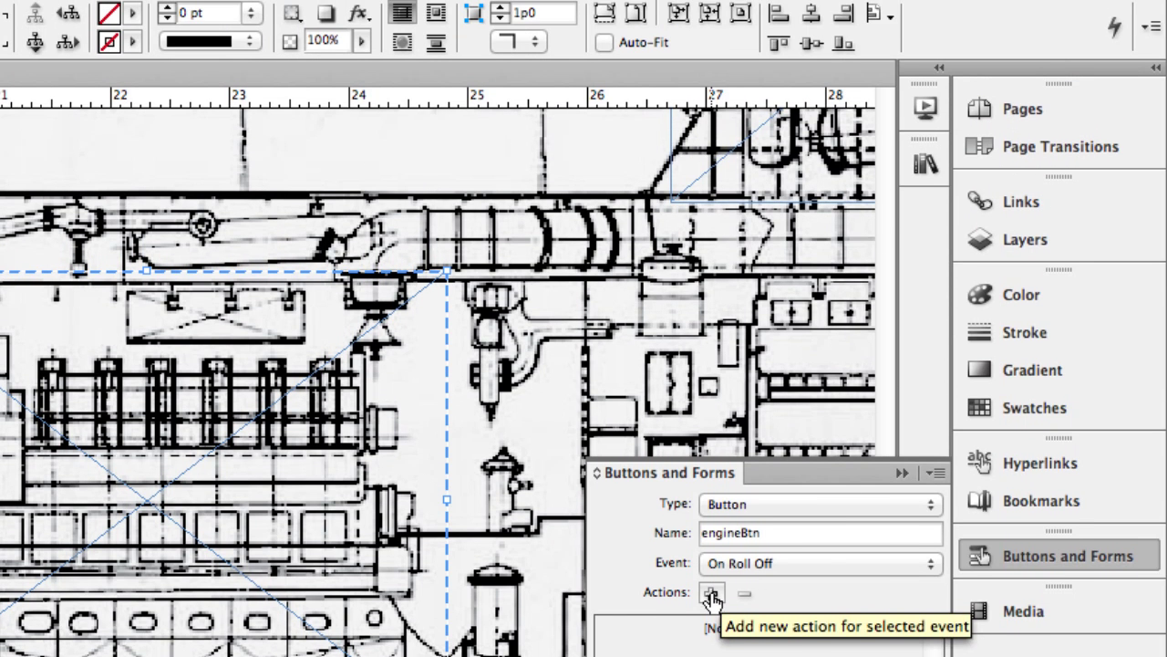
left_click(711, 594)
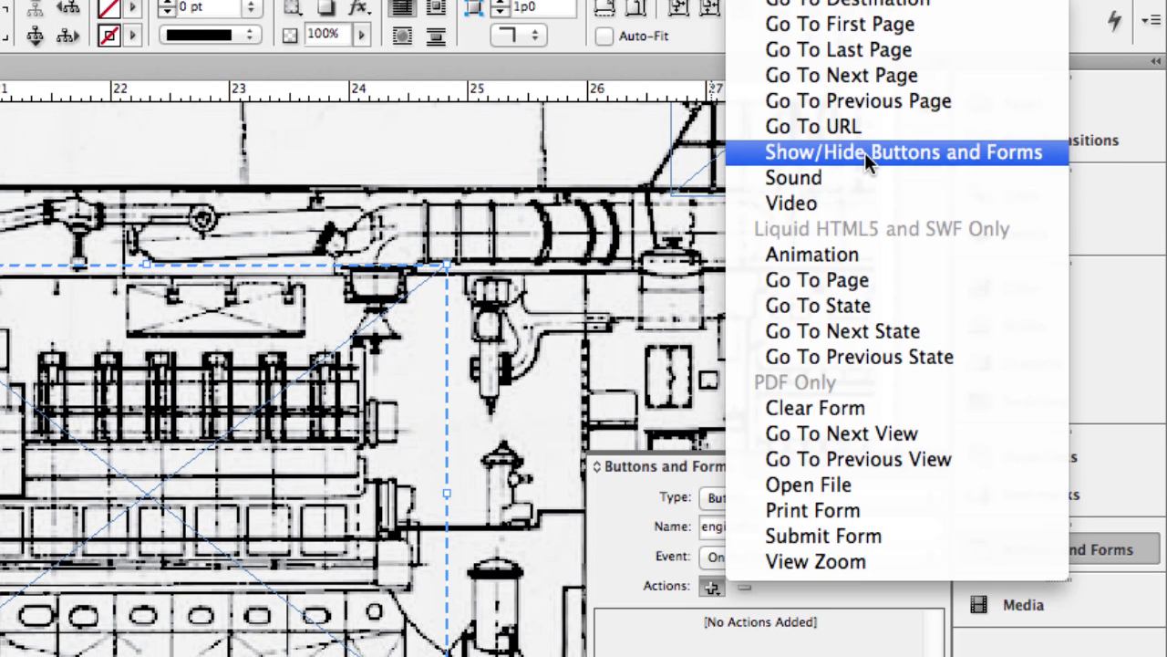
left_click(864, 157)
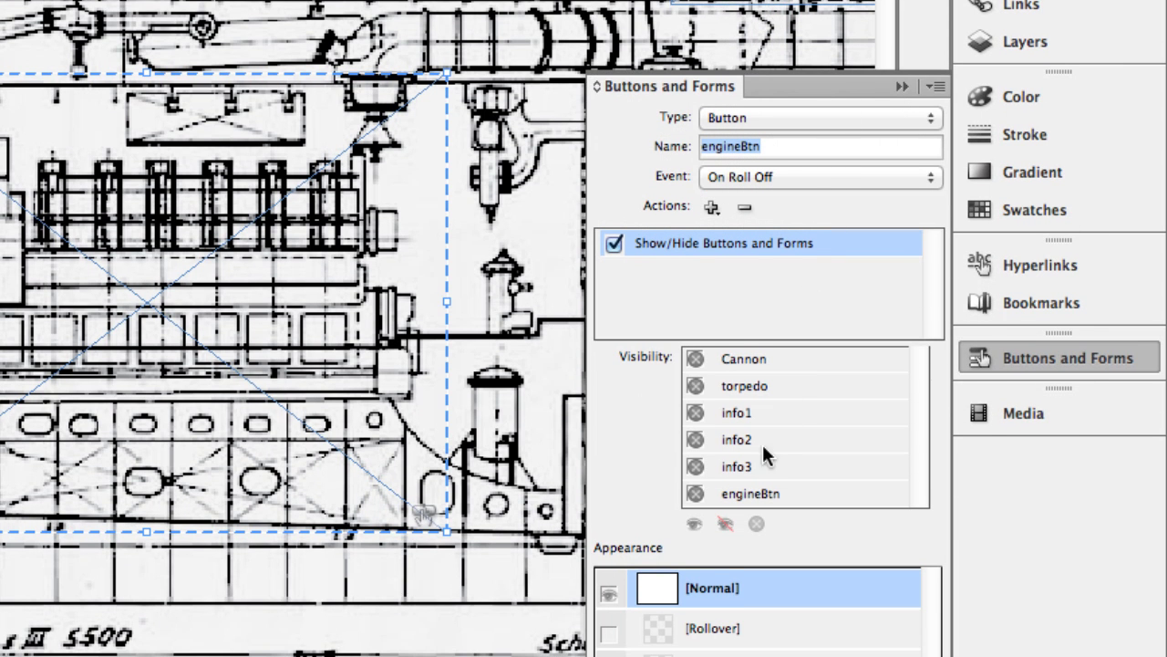
left_click(695, 466)
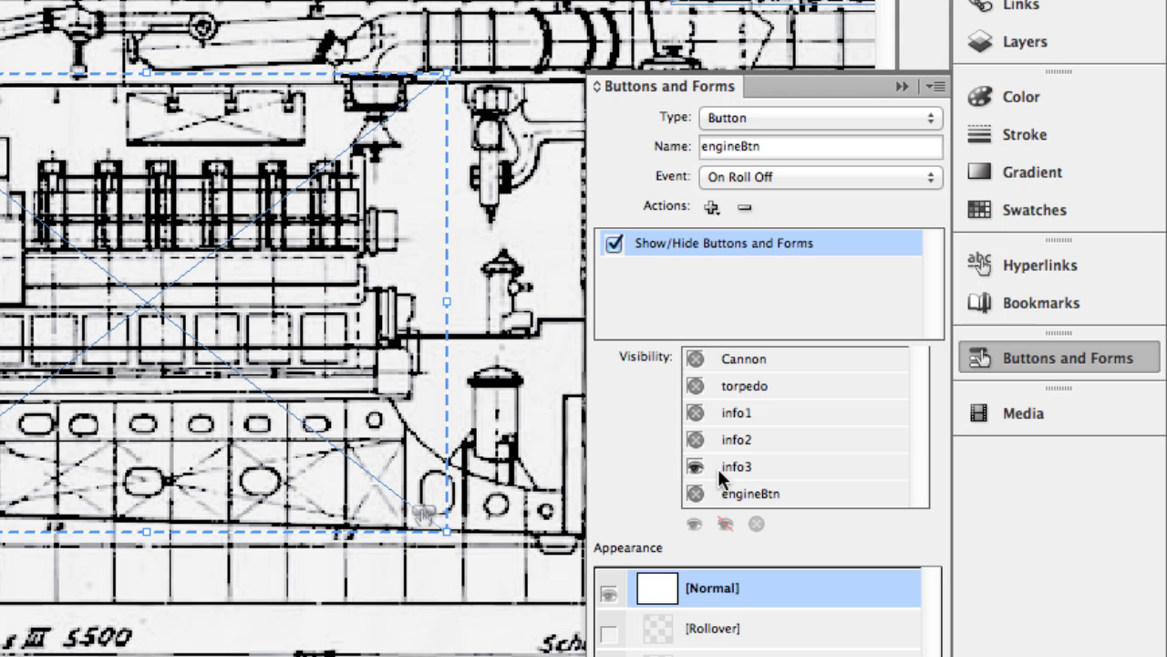
left_click(696, 466)
Step: Check the On Roll Over action, then set info3 to Hide under On Roll Off
left_click(749, 177)
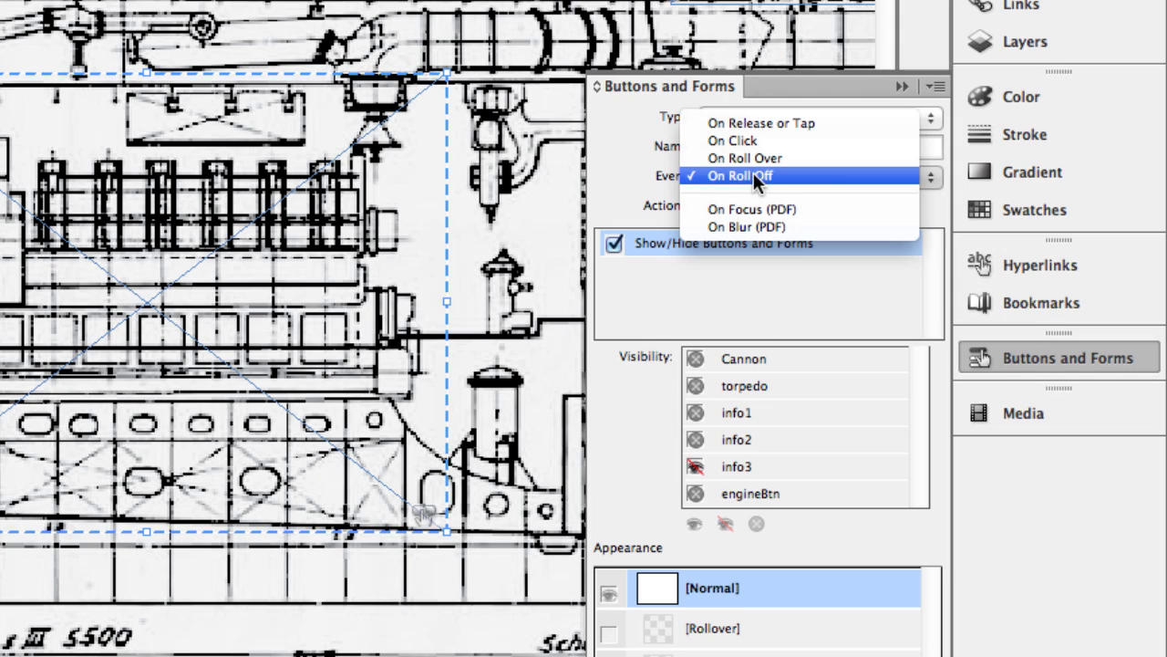
left_click(789, 157)
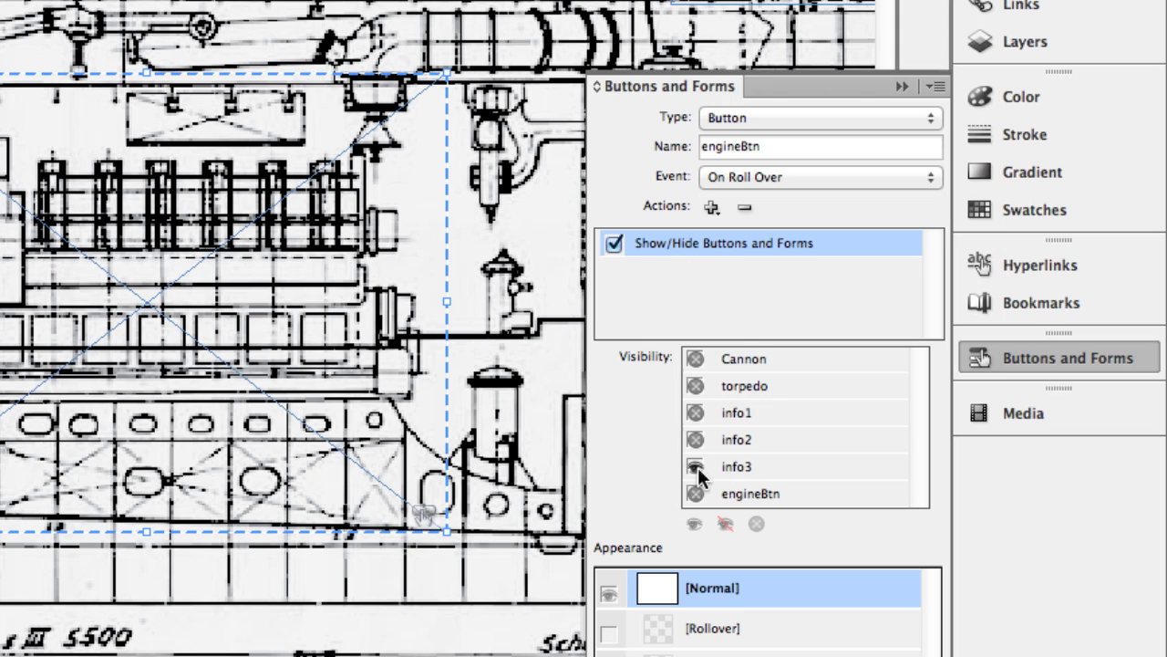
left_click(732, 180)
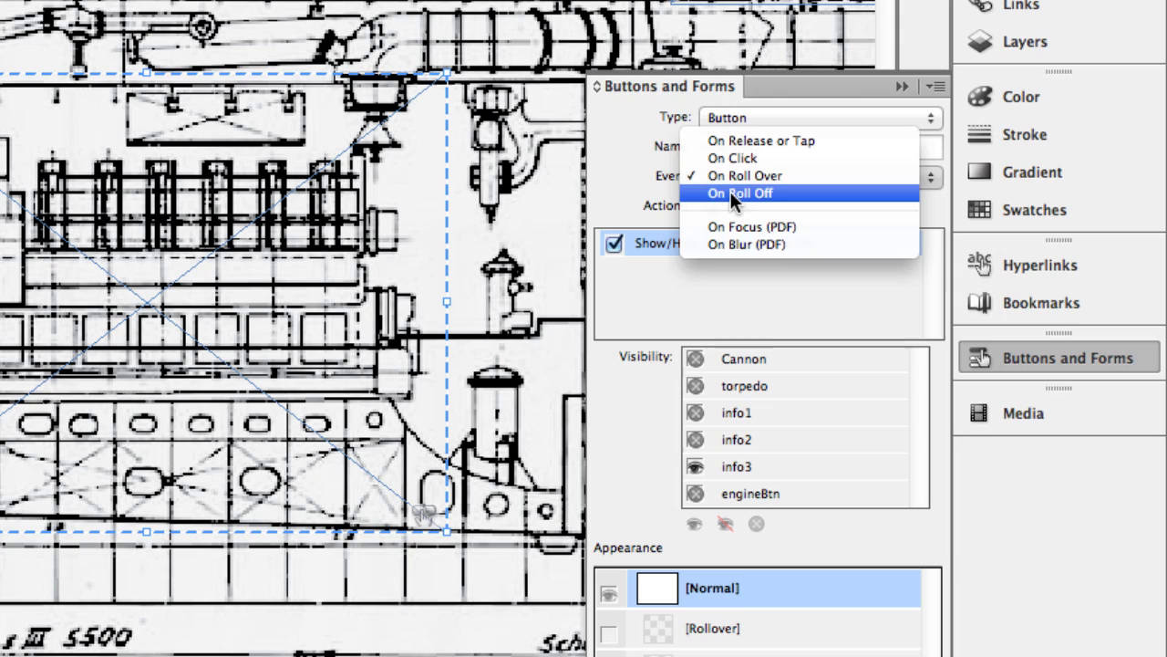
left_click(730, 192)
left_click(696, 468)
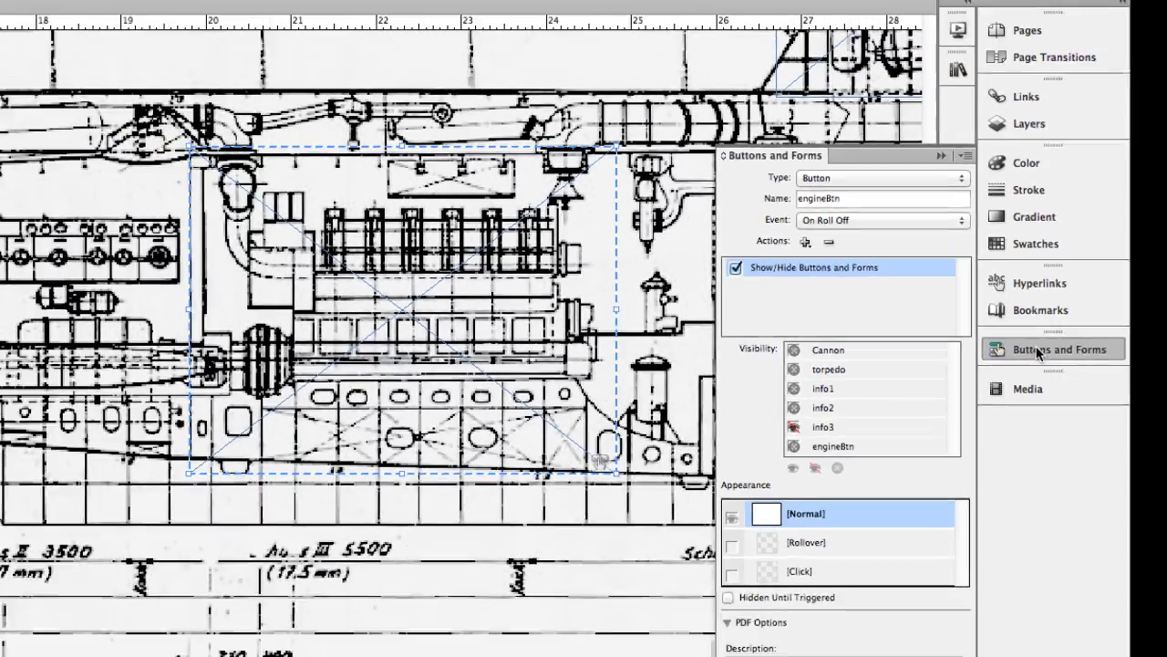
Step: Fit the whole page in view and make the interactiveContent layer visible
left_click(965, 365)
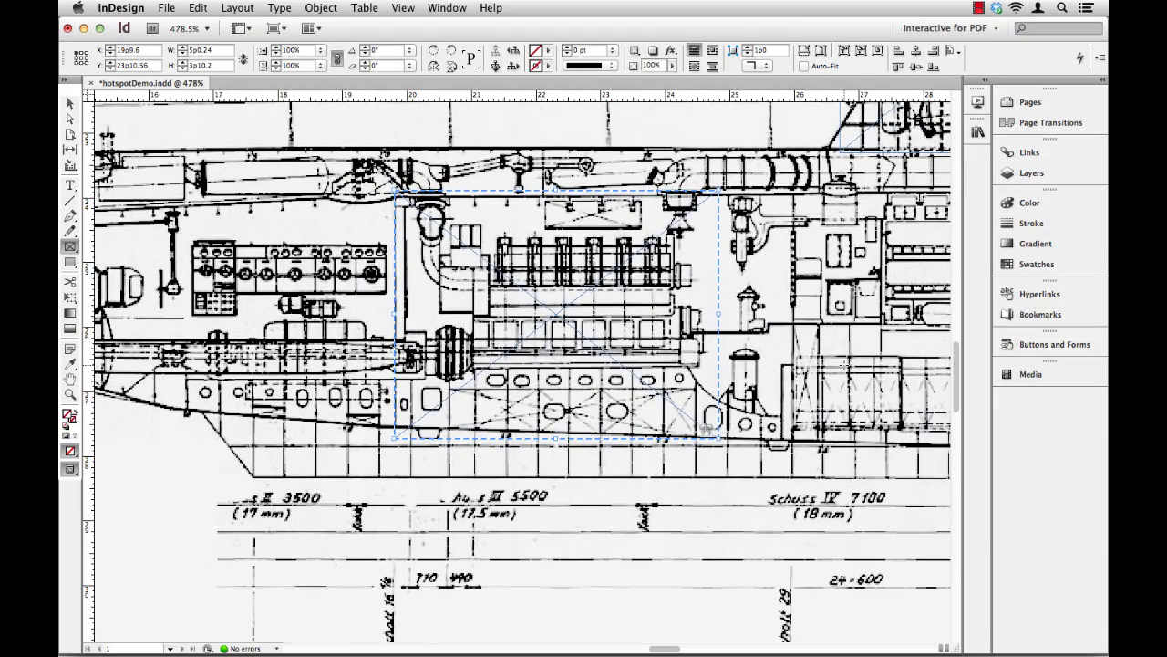
key("super+0")
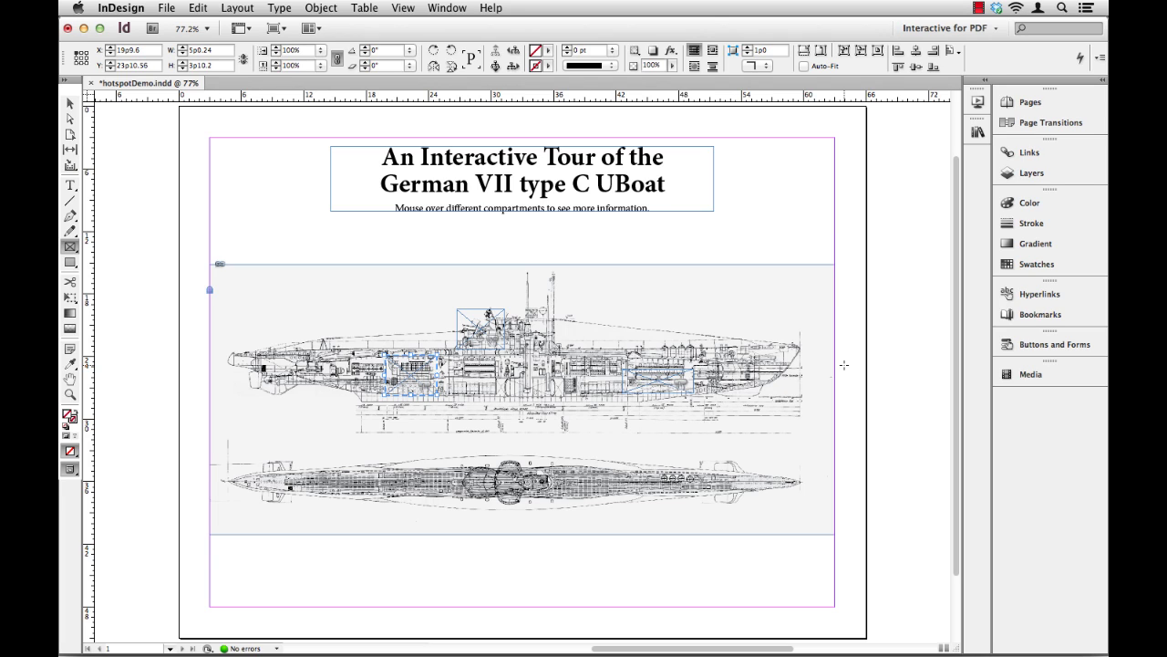
left_click(1023, 174)
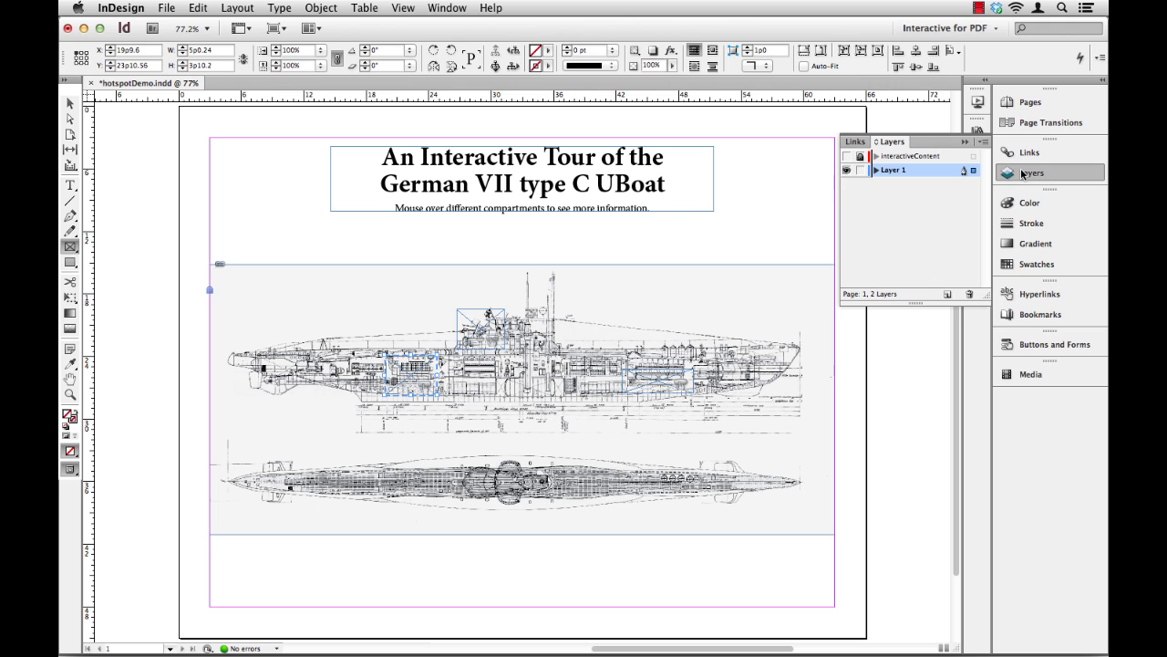
left_click(847, 157)
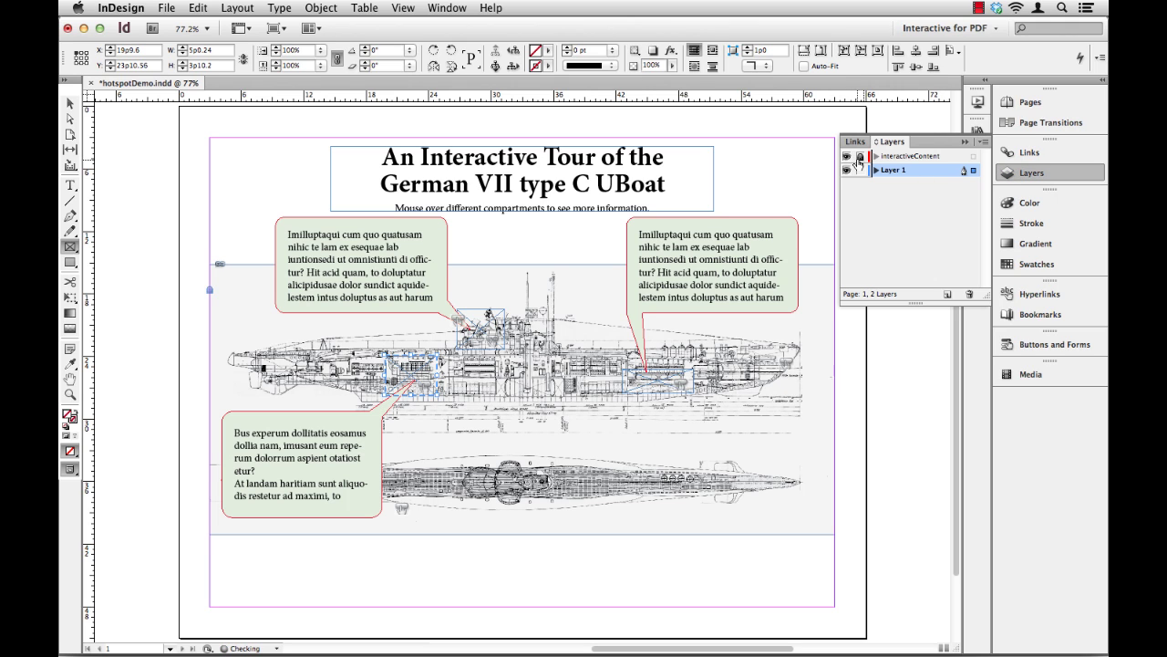
left_click(1037, 173)
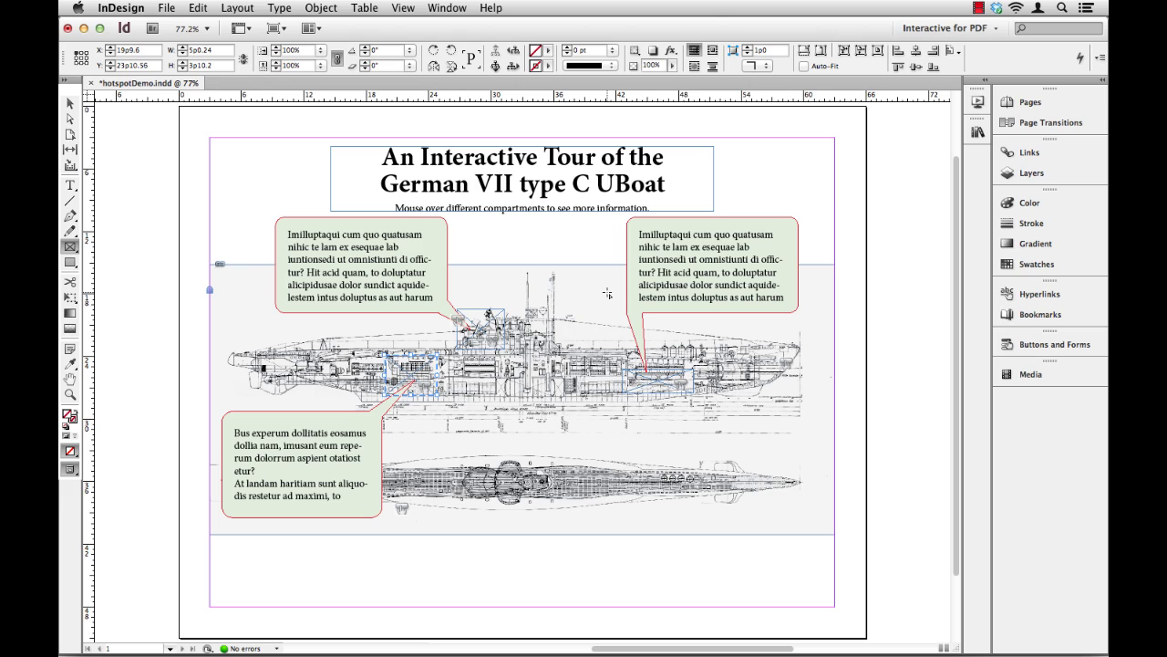
Step: Play the page in SWF Preview and test the rollover bubbles on the submarine compartments
left_click(978, 103)
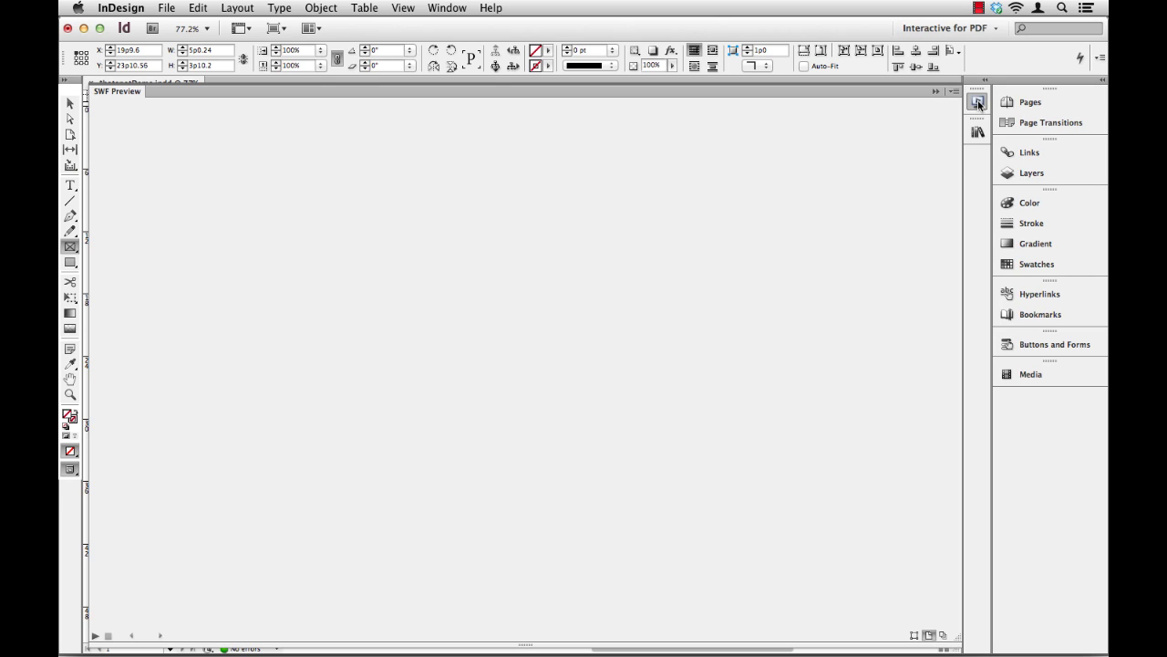
left_click(93, 636)
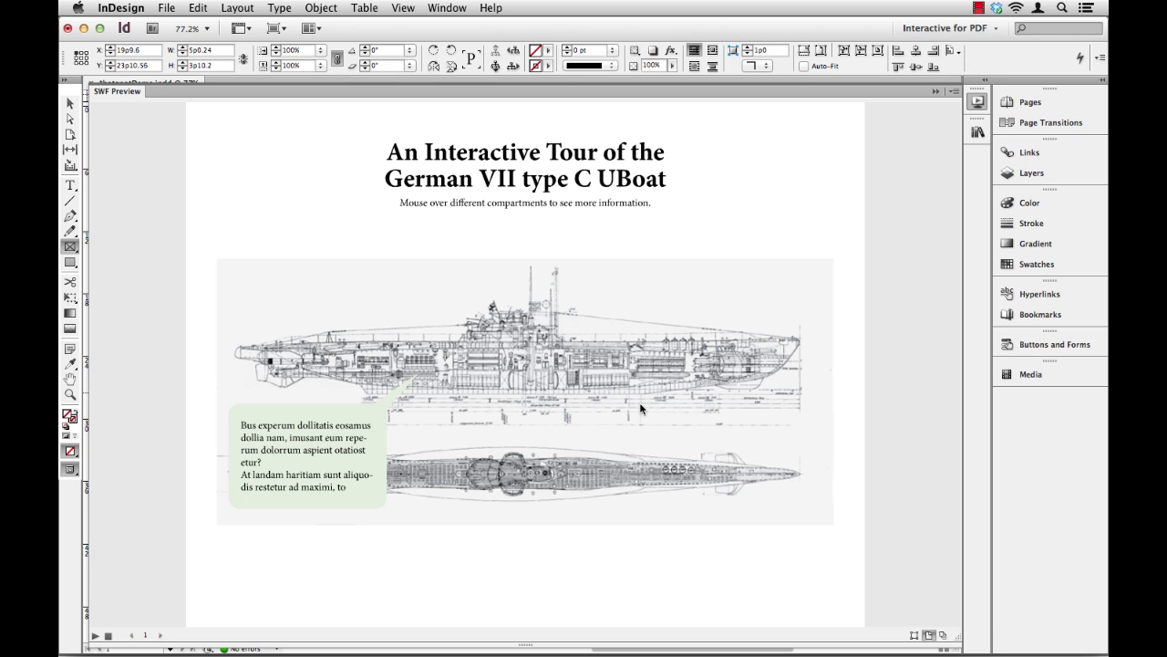
mouse_move(664, 377)
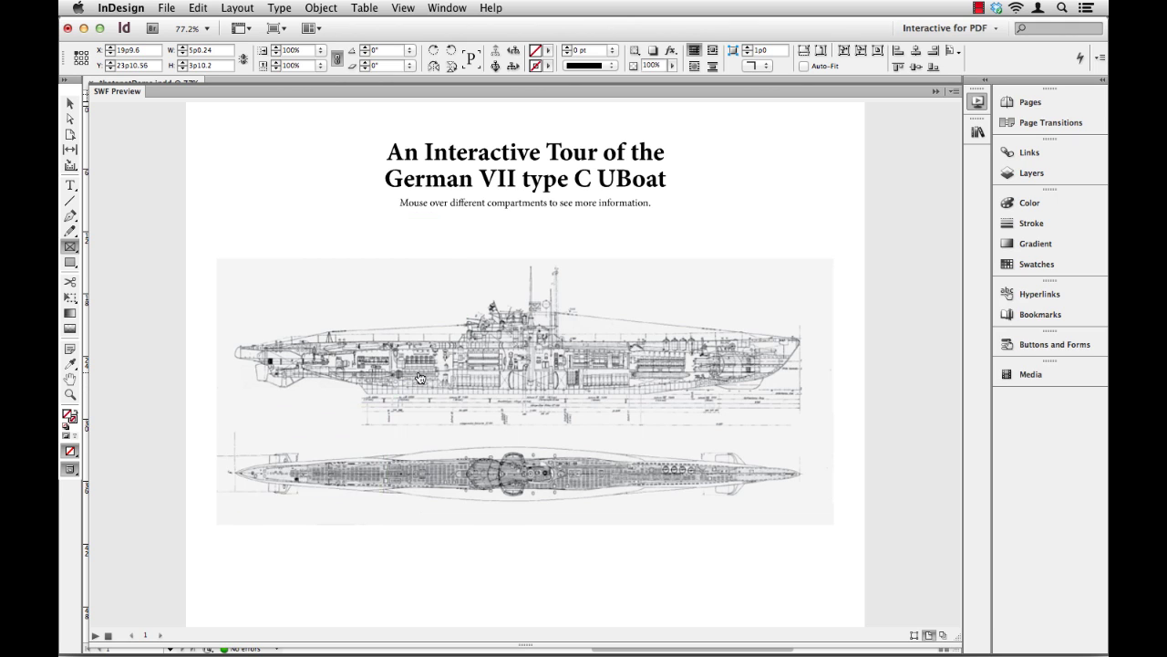
Step: Close SWF Preview, select the lower-left info3 bubble and set it to Hidden Until Triggered
mouse_move(419, 376)
left_click(977, 103)
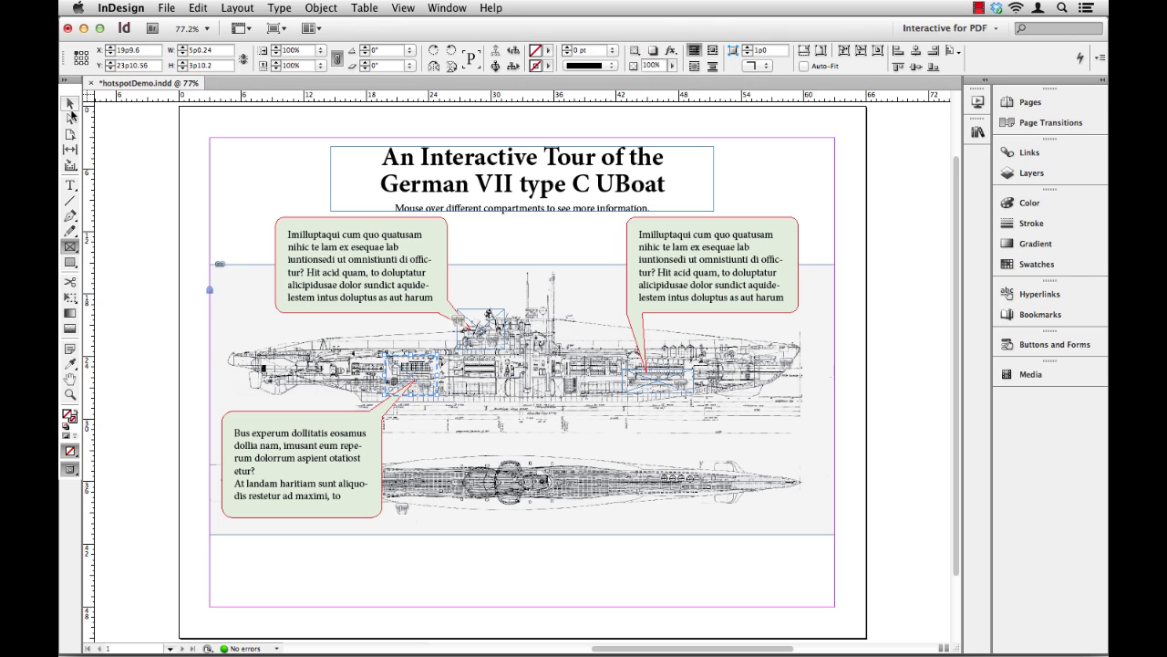
left_click(69, 105)
left_click(299, 442)
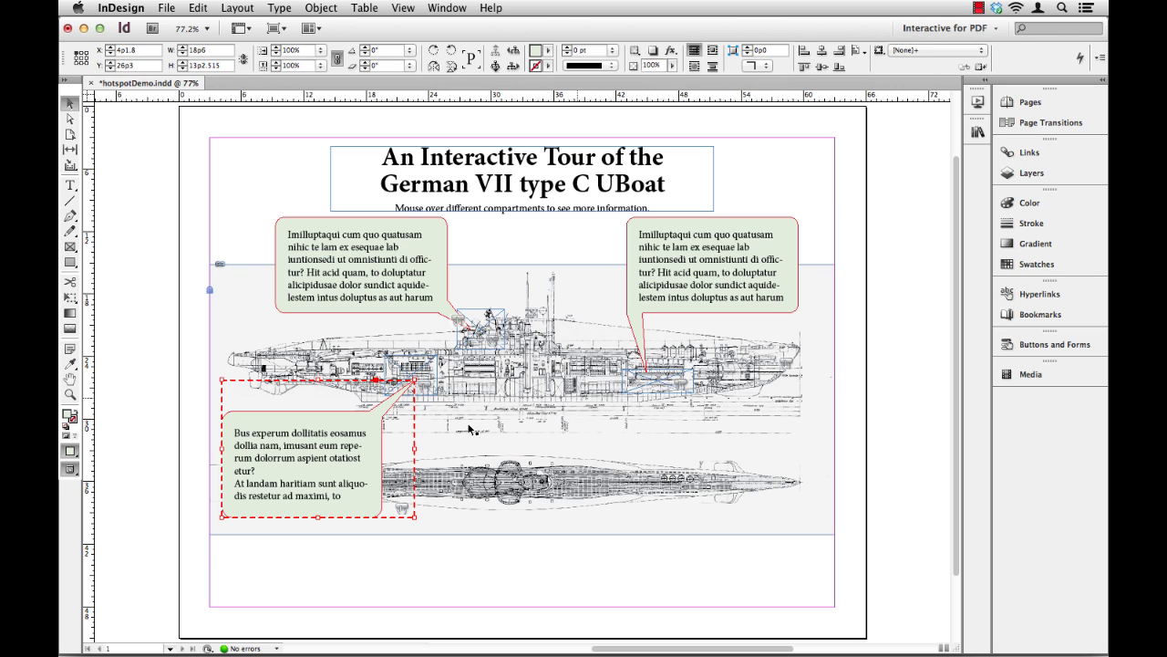
left_click(1049, 345)
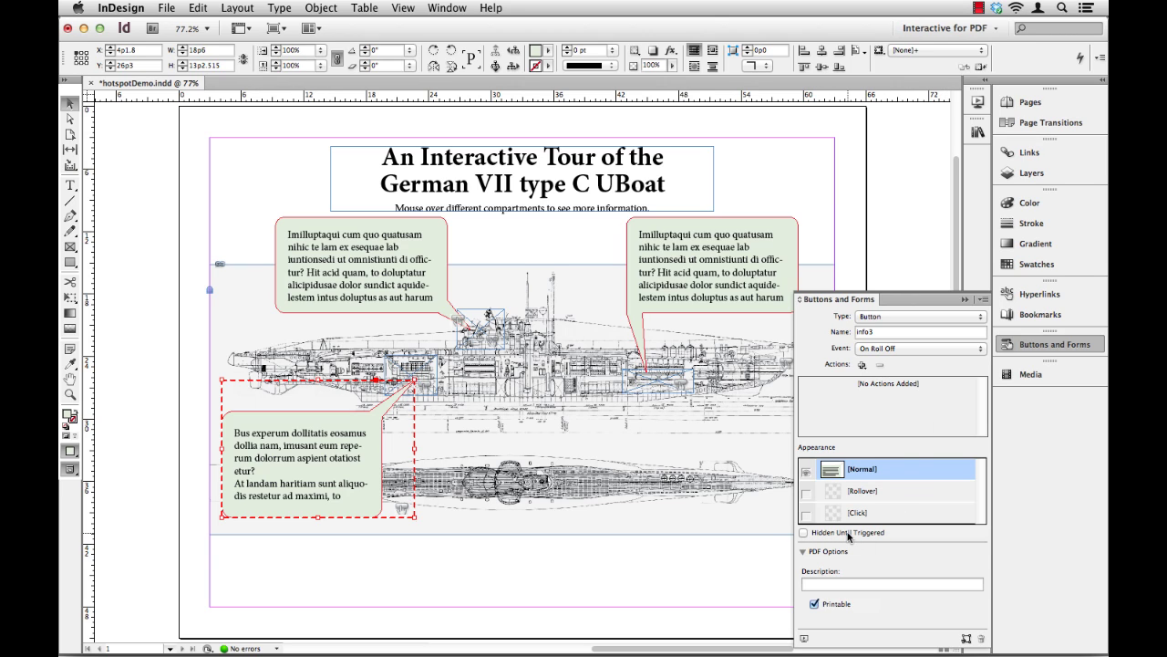
left_click(803, 532)
left_click(1036, 345)
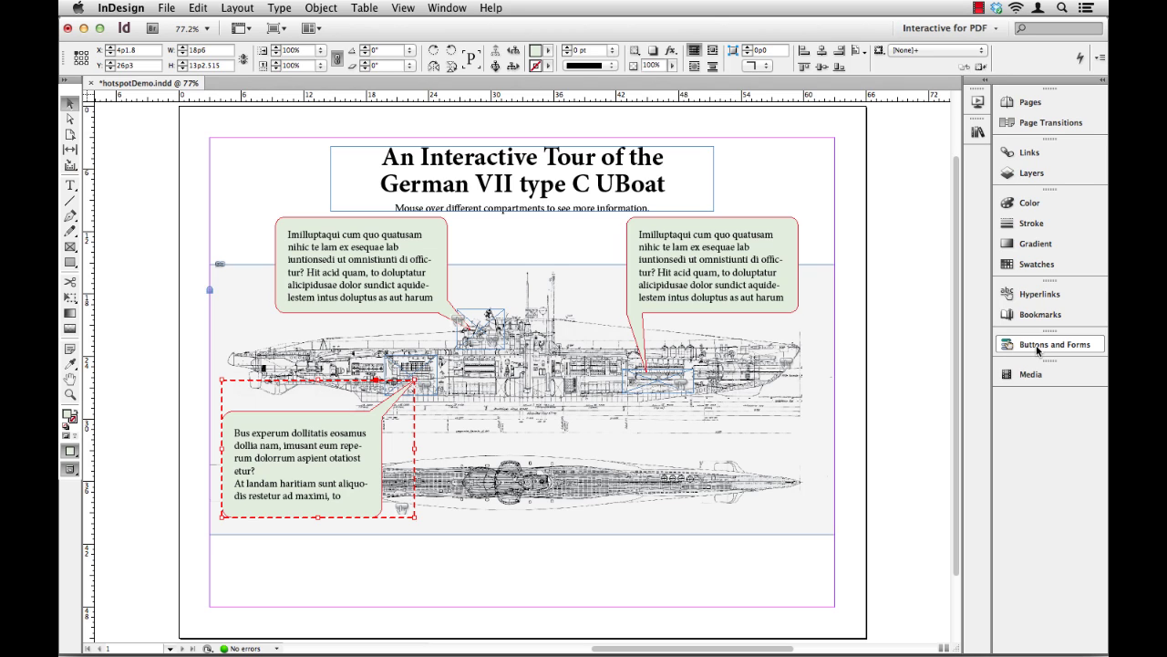
Step: Replay the SWF preview and roll over the conning tower and aft hotspots to reveal their bubbles
left_click(977, 101)
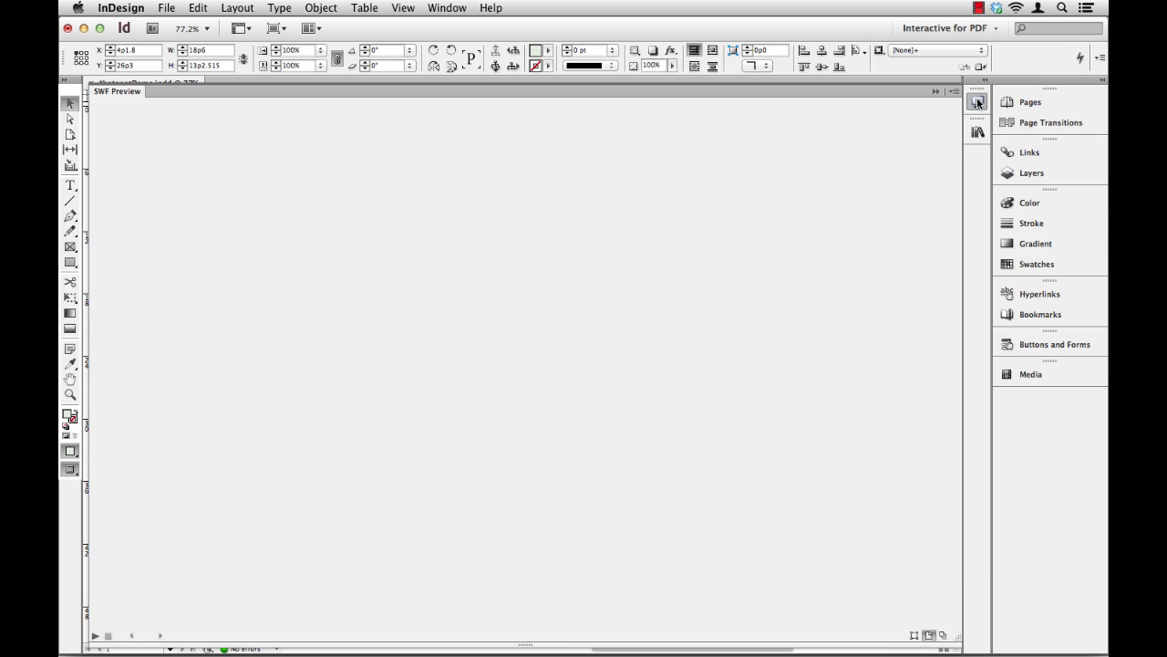
left_click(94, 635)
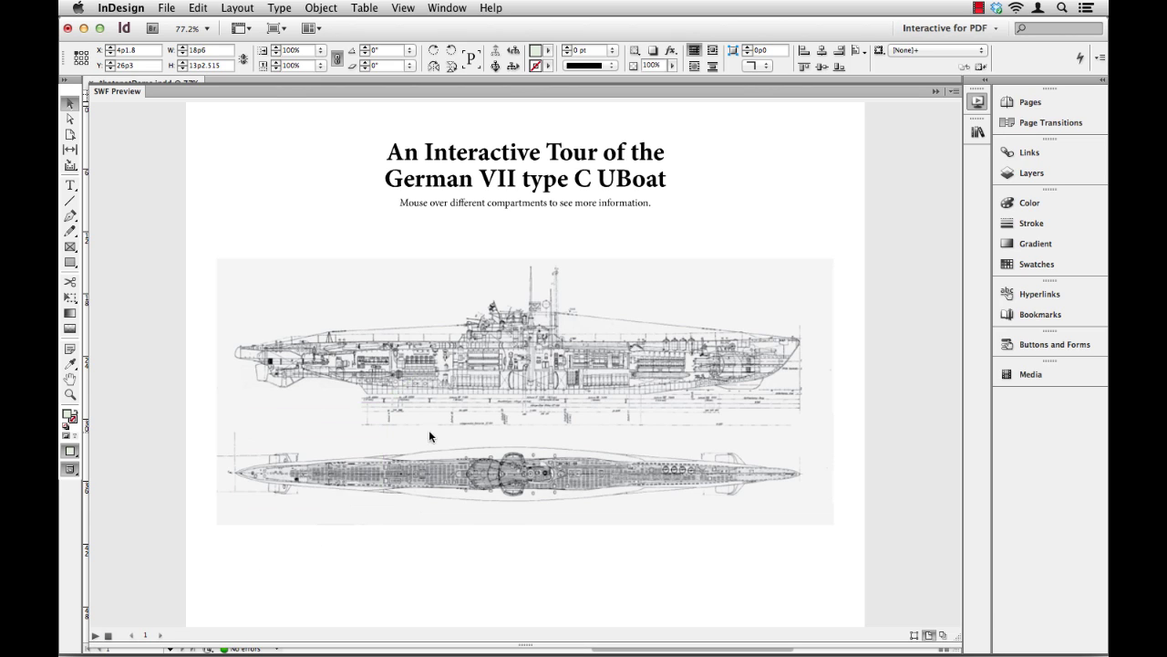
mouse_move(481, 331)
mouse_move(651, 378)
Step: Close the SWF preview and draw a 9p4.2 by 2p3.6 rectangle frame over 'German' in the title
left_click(978, 101)
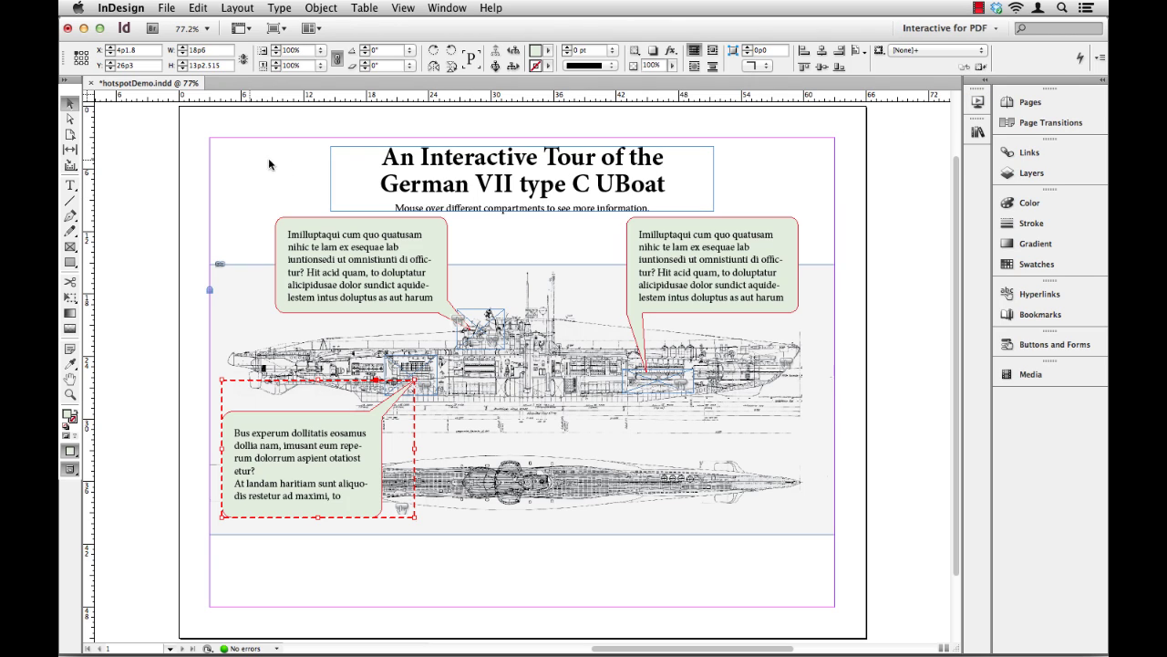
left_click(70, 246)
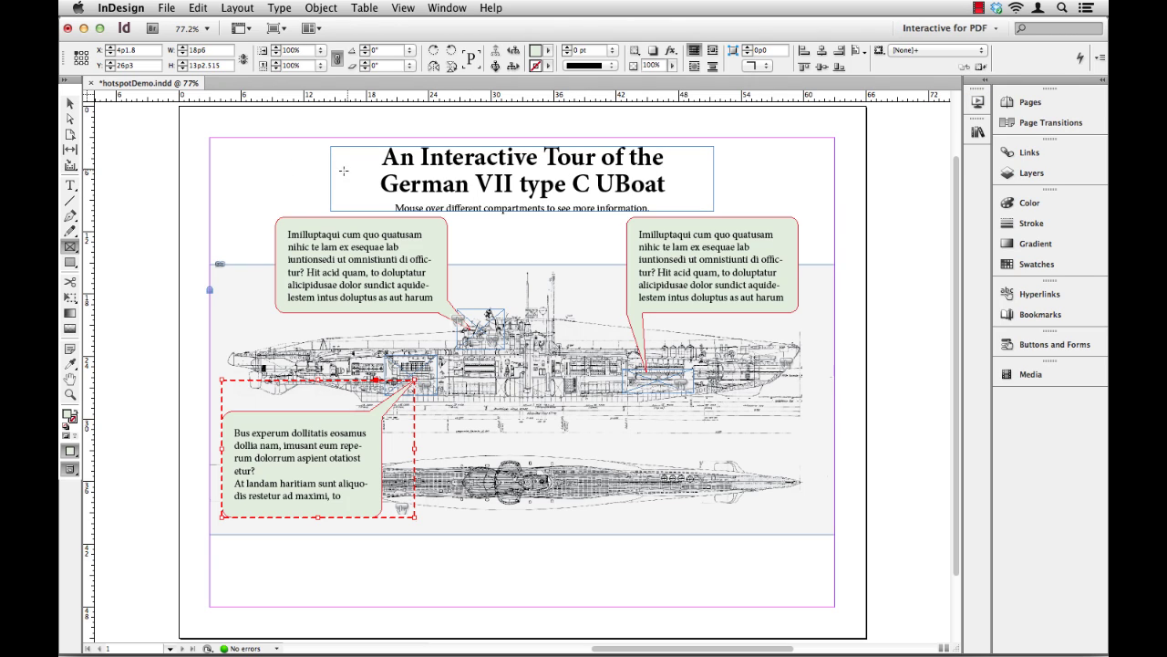
left_click_drag(373, 170, 471, 194)
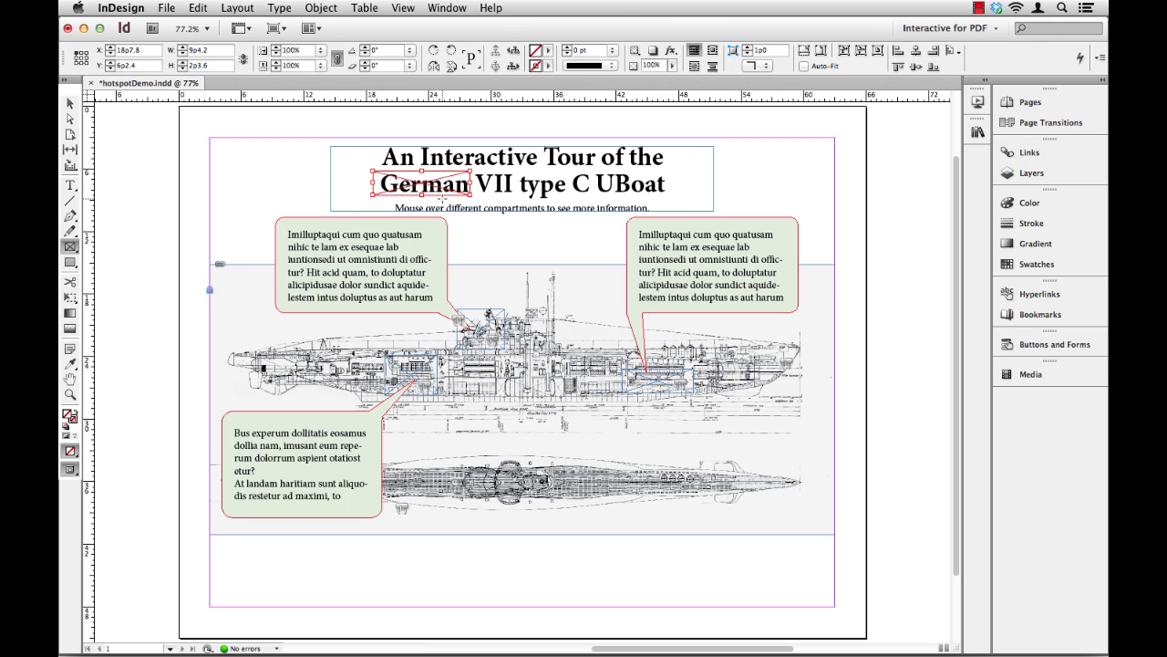